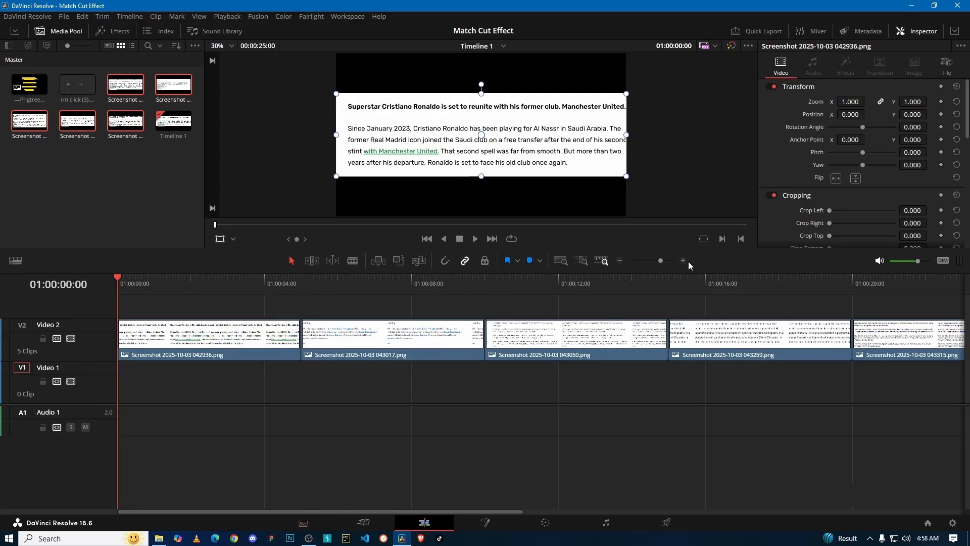
Step: With the playhead at 01:00:00:10, show the viewer's Transform controls and nudge the first clip to about X -10, Y -33
{"action": "left_click", "coordinate": [663, 261]}
{"action": "left_click_drag", "start_coordinate": [171, 281], "coordinate": [144, 282]}
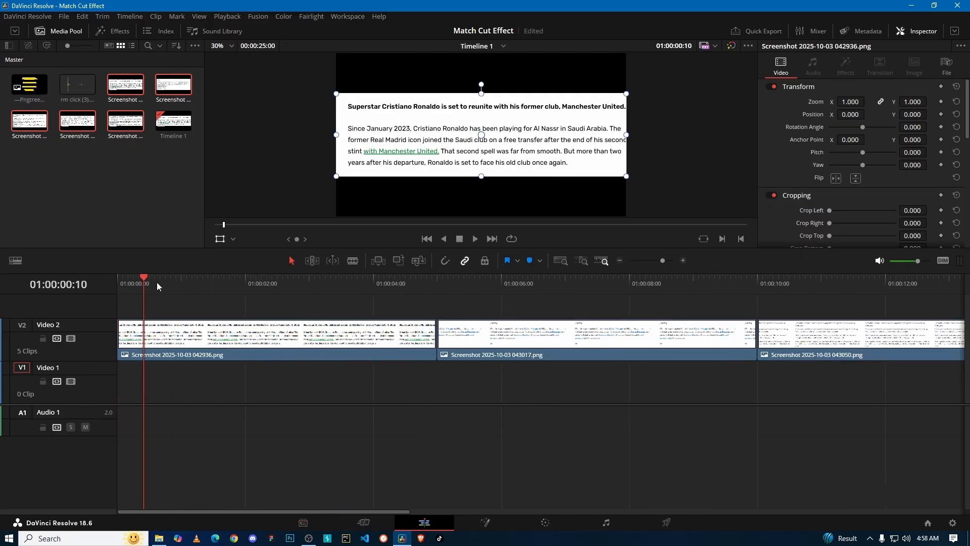
{"action": "left_click", "coordinate": [234, 239]}
{"action": "left_click", "coordinate": [239, 252]}
{"action": "left_click_drag", "start_coordinate": [465, 155], "coordinate": [464, 157]}
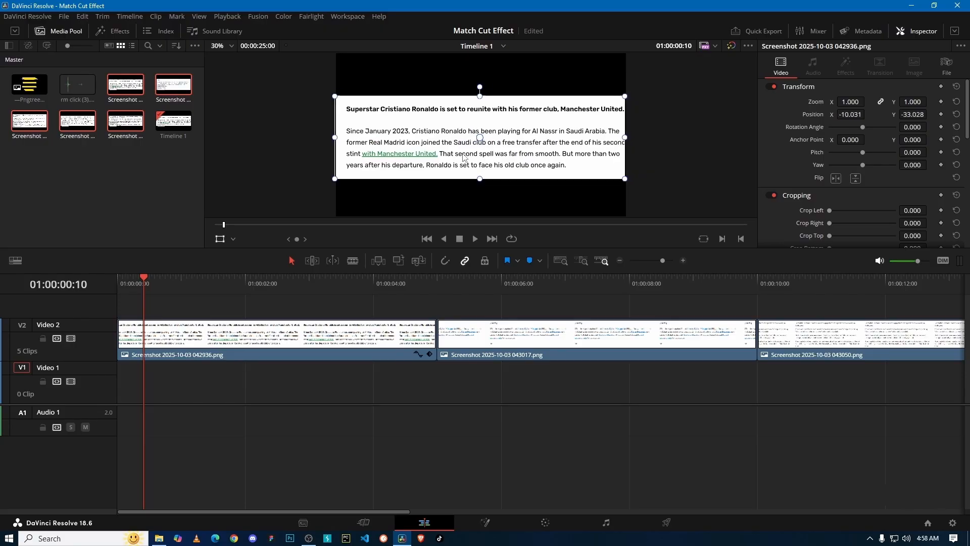
Step: Turn on the safe area guides in the viewer
{"action": "left_click", "coordinate": [202, 19]}
{"action": "mouse_move", "coordinate": [250, 124]}
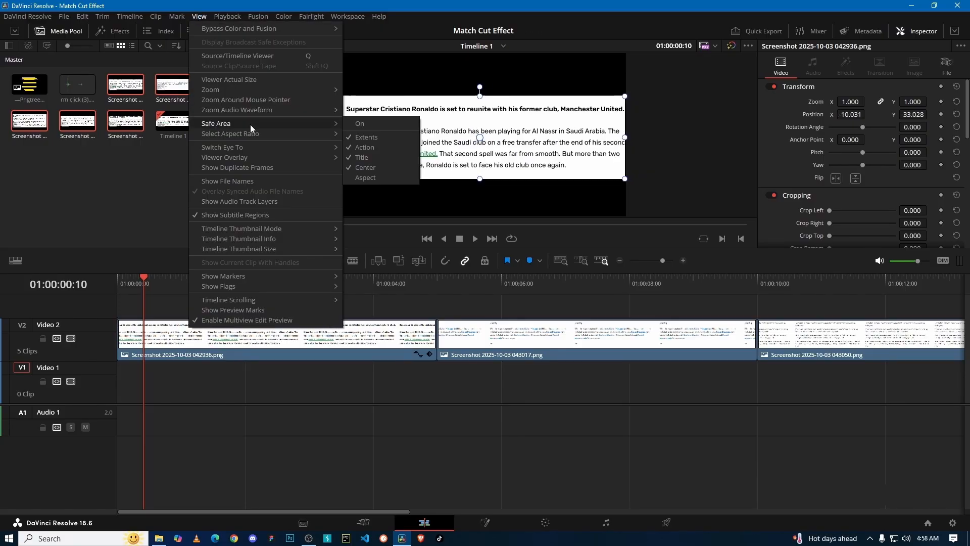
{"action": "left_click", "coordinate": [361, 124]}
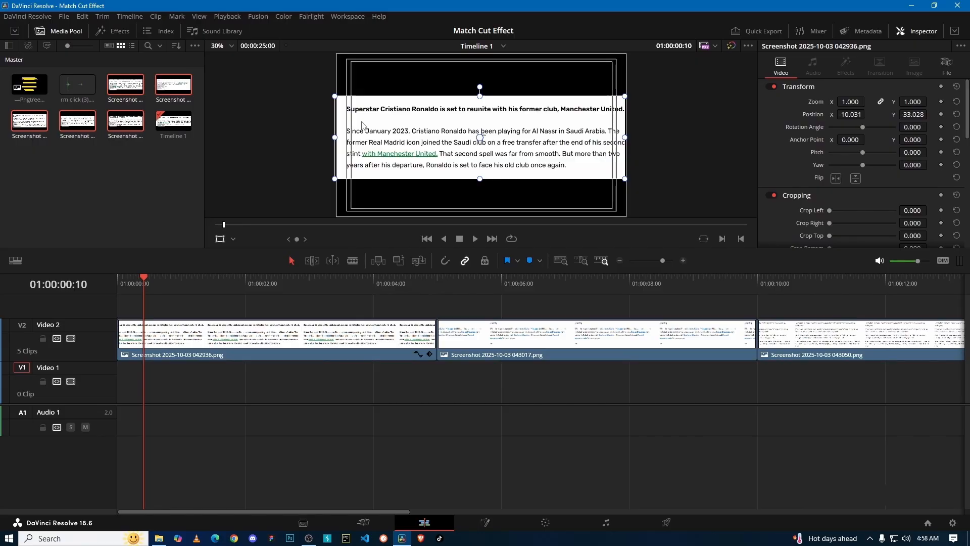
Step: Enlarge the first screenshot clip to about 2.14 zoom and center the "Cristiano Ronaldo" in its body text at about X 555, Y -178
{"action": "left_click", "coordinate": [212, 343]}
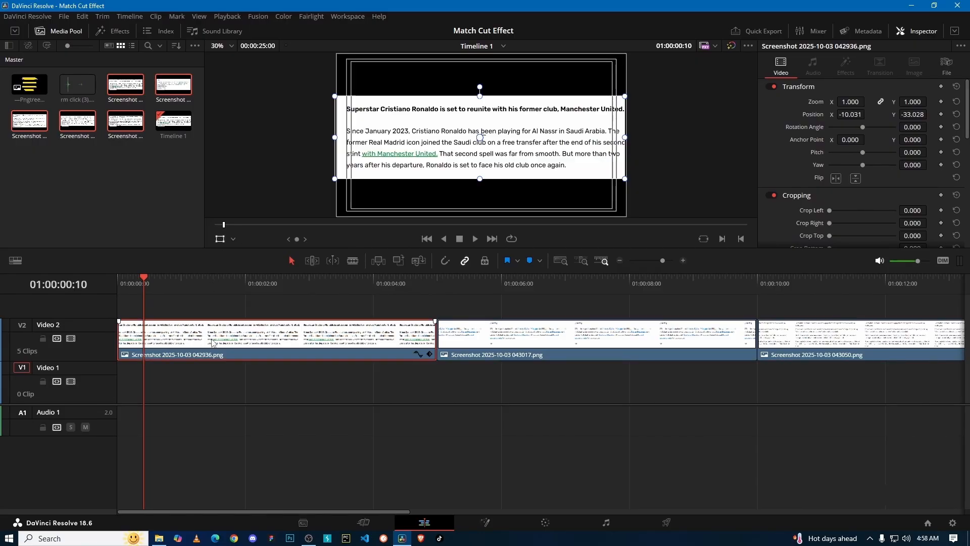
{"action": "left_click_drag", "start_coordinate": [337, 180], "coordinate": [288, 193]}
{"action": "left_click_drag", "start_coordinate": [431, 147], "coordinate": [485, 148]}
{"action": "left_click_drag", "start_coordinate": [340, 197], "coordinate": [281, 214]}
{"action": "left_click_drag", "start_coordinate": [479, 159], "coordinate": [494, 160]}
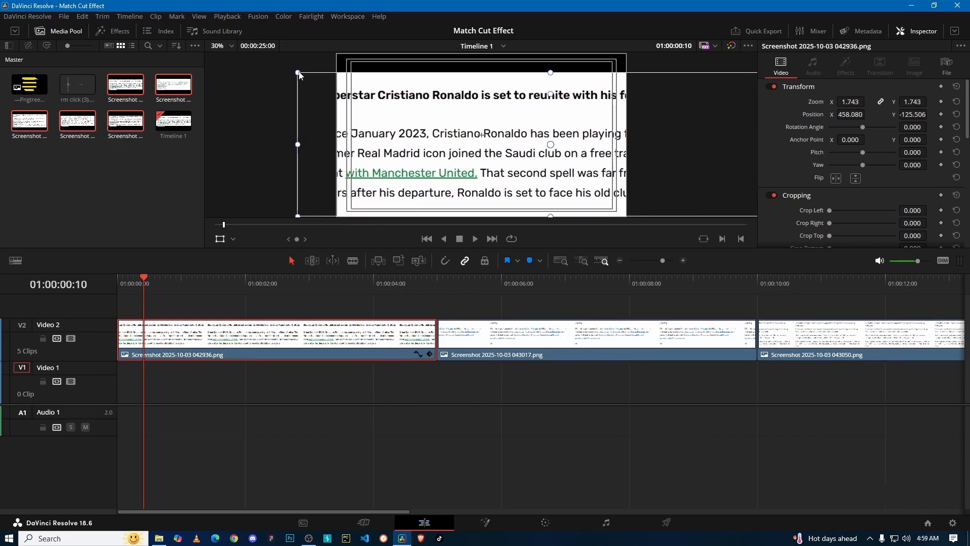
{"action": "left_click_drag", "start_coordinate": [299, 75], "coordinate": [244, 56]}
{"action": "left_click_drag", "start_coordinate": [449, 162], "coordinate": [459, 166]}
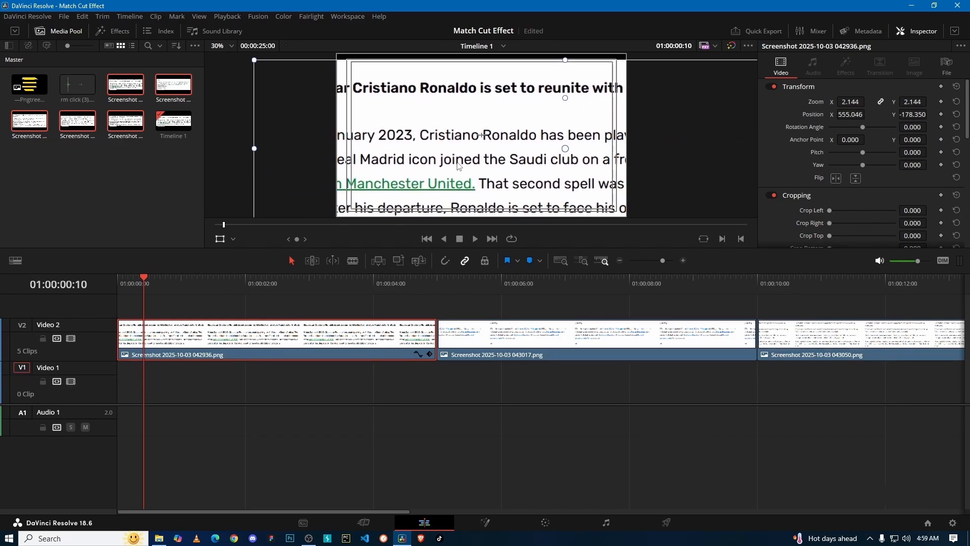
Step: Duplicate the first screenshot clip onto a new track above and extend the copy across nearly all five clips
{"action": "left_click_drag", "start_coordinate": [278, 249], "coordinate": [278, 174]}
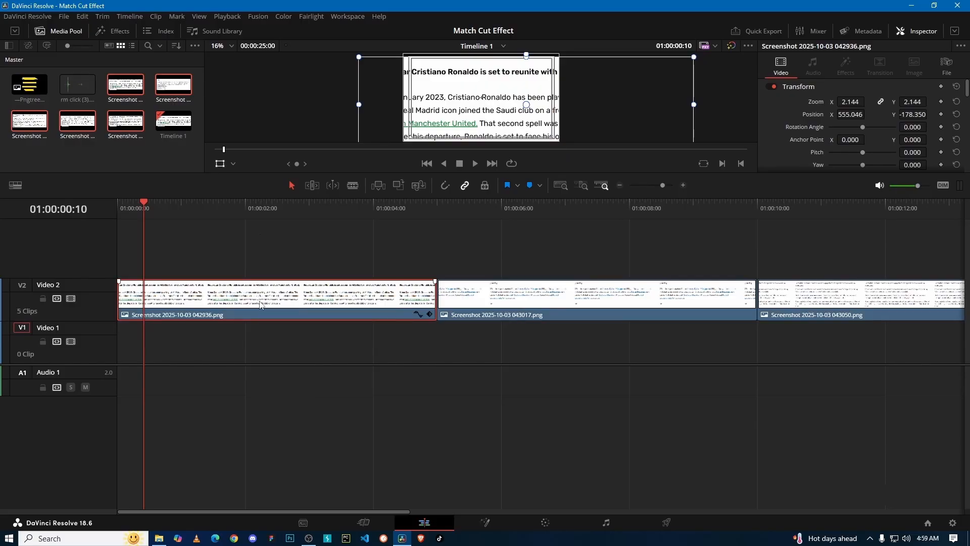
{"action": "left_click_drag", "start_coordinate": [258, 303], "coordinate": [255, 262]}
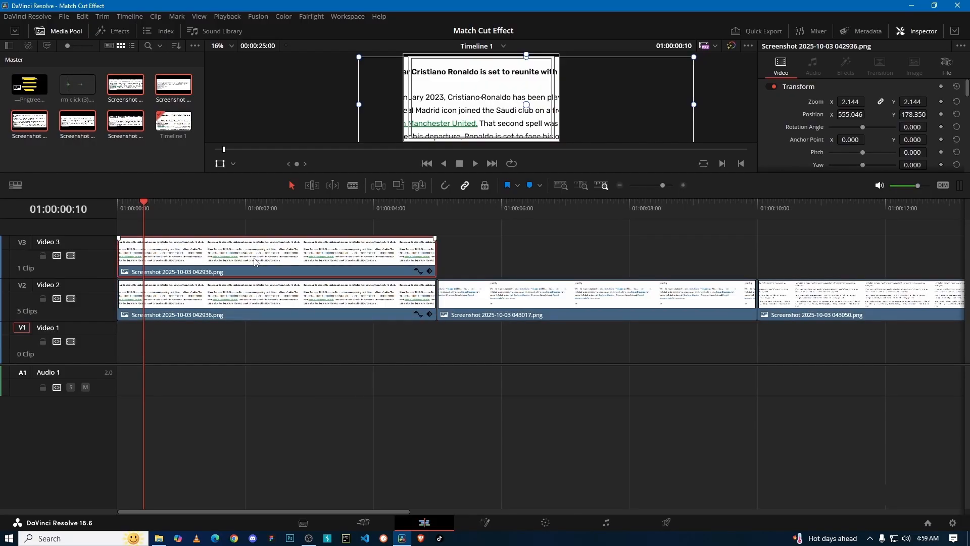
{"action": "left_click", "coordinate": [652, 187]}
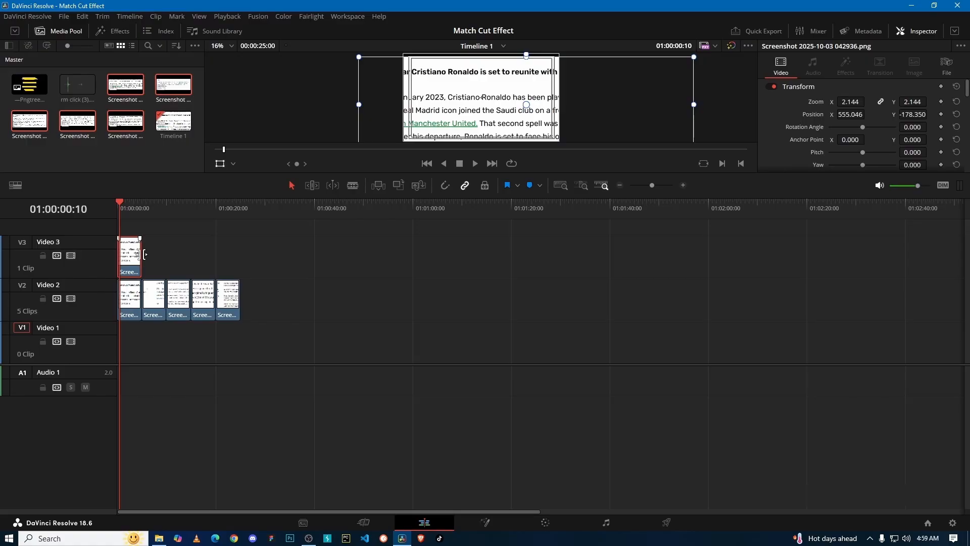
{"action": "left_click_drag", "start_coordinate": [145, 254], "coordinate": [239, 255]}
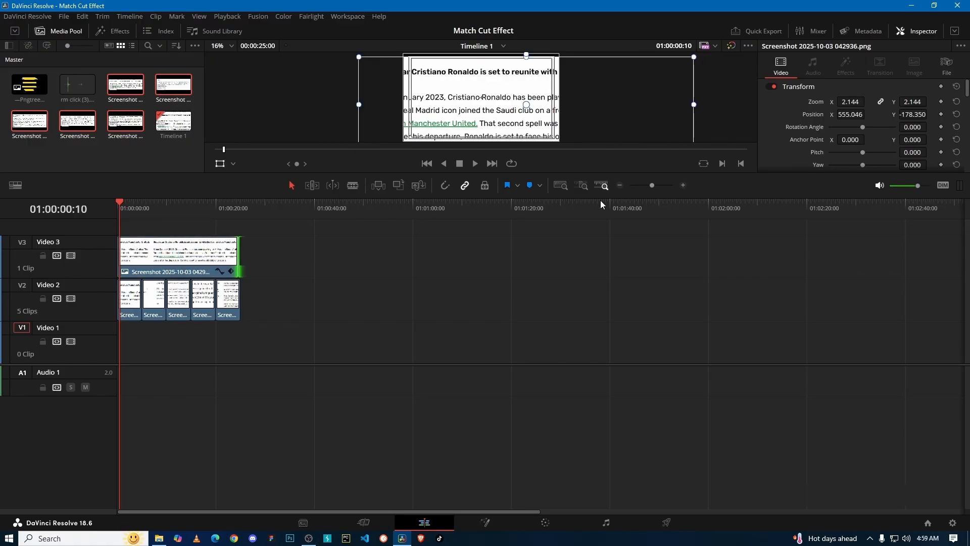
{"action": "left_click", "coordinate": [658, 187]}
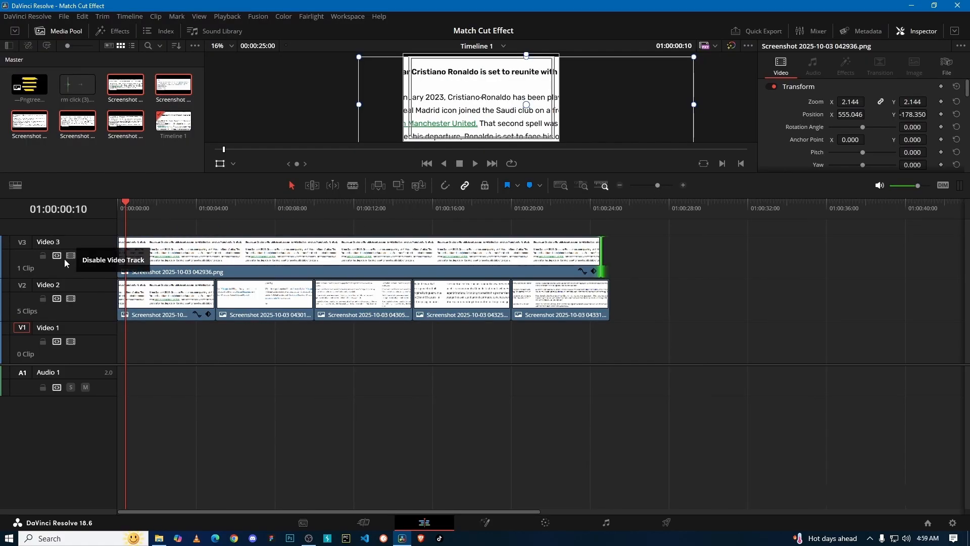
Step: Lower the opacity of the long reference clip on Video 3 to 37.40
{"action": "left_click", "coordinate": [167, 261]}
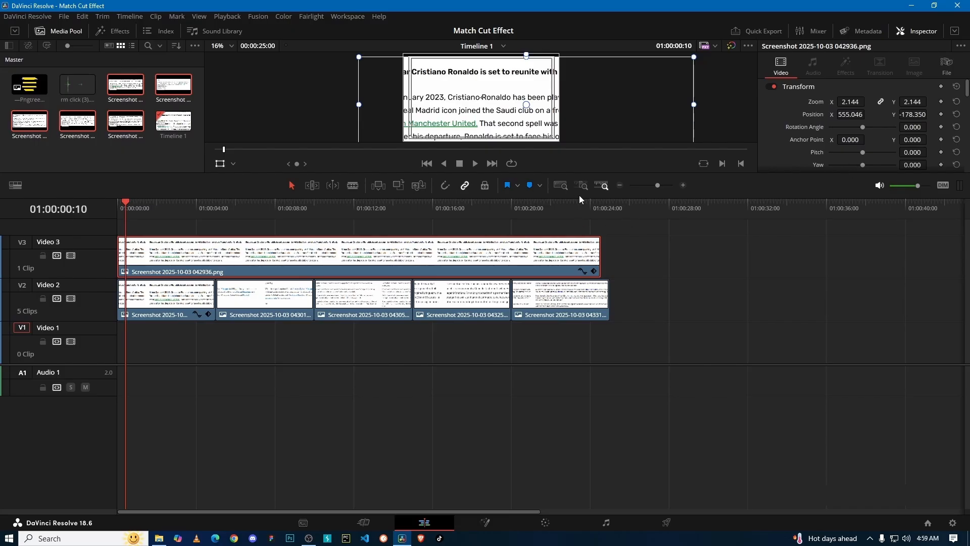
{"action": "left_click_drag", "start_coordinate": [594, 172], "coordinate": [602, 265]}
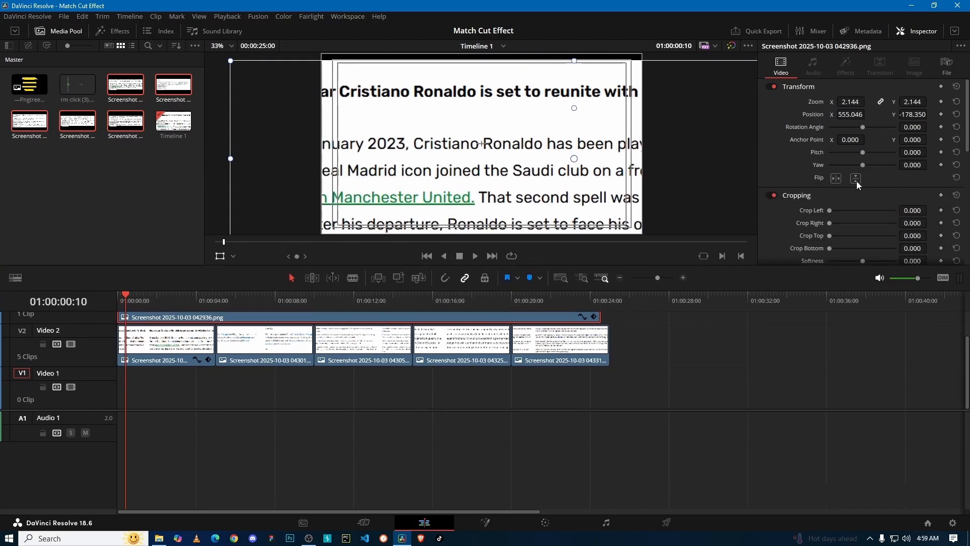
{"action": "scroll", "coordinate": [856, 182], "scroll_direction": "down", "scroll_amount": 2}
{"action": "scroll", "coordinate": [384, 325], "scroll_direction": "up", "scroll_amount": 1}
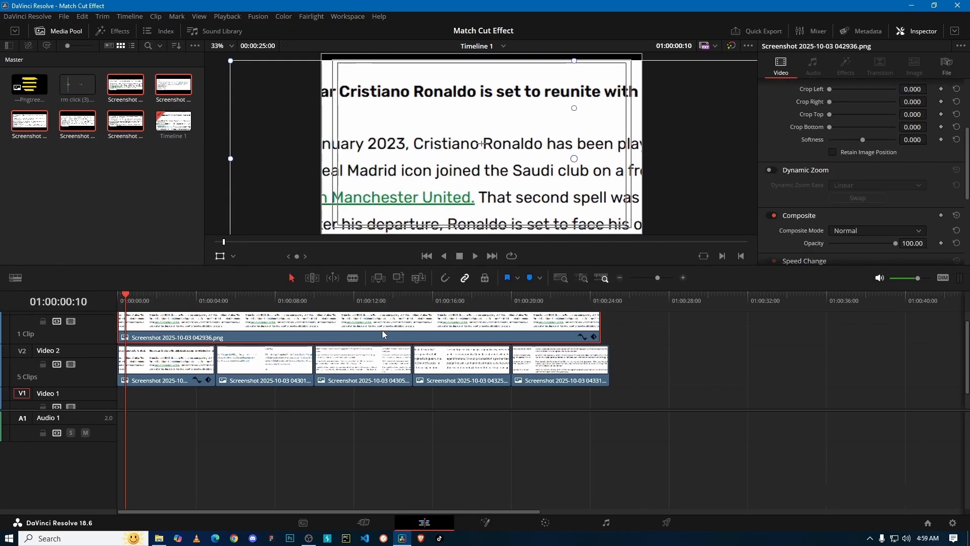
{"action": "scroll", "coordinate": [869, 201], "scroll_direction": "down", "scroll_amount": 1}
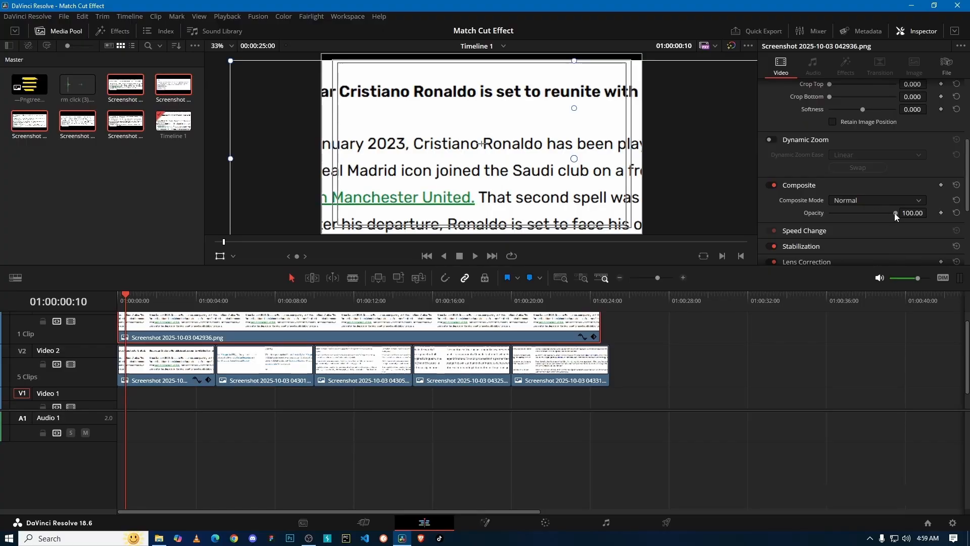
{"action": "left_click_drag", "start_coordinate": [894, 213], "coordinate": [854, 214]}
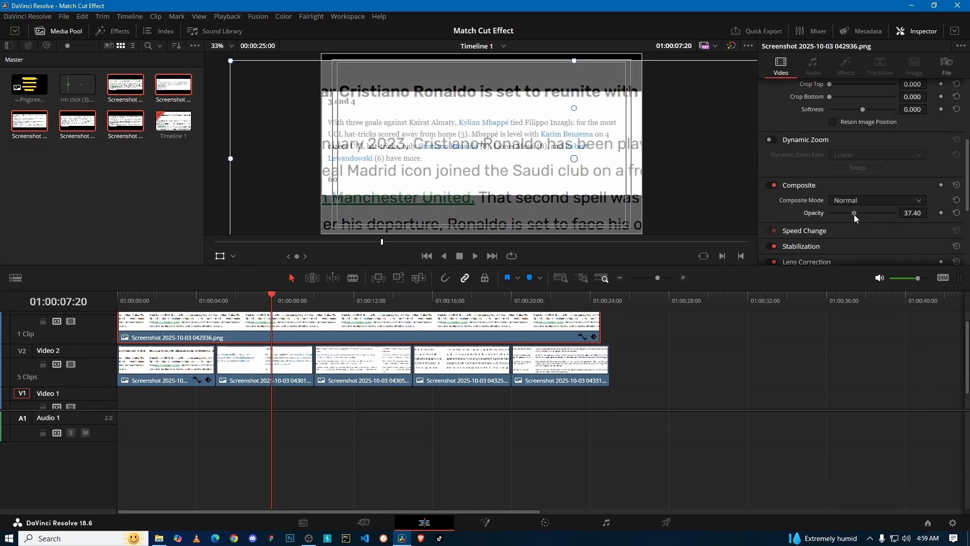
Step: Lock the Video 3 track holding the semi-transparent reference clip
{"action": "left_click_drag", "start_coordinate": [192, 306], "coordinate": [159, 316]}
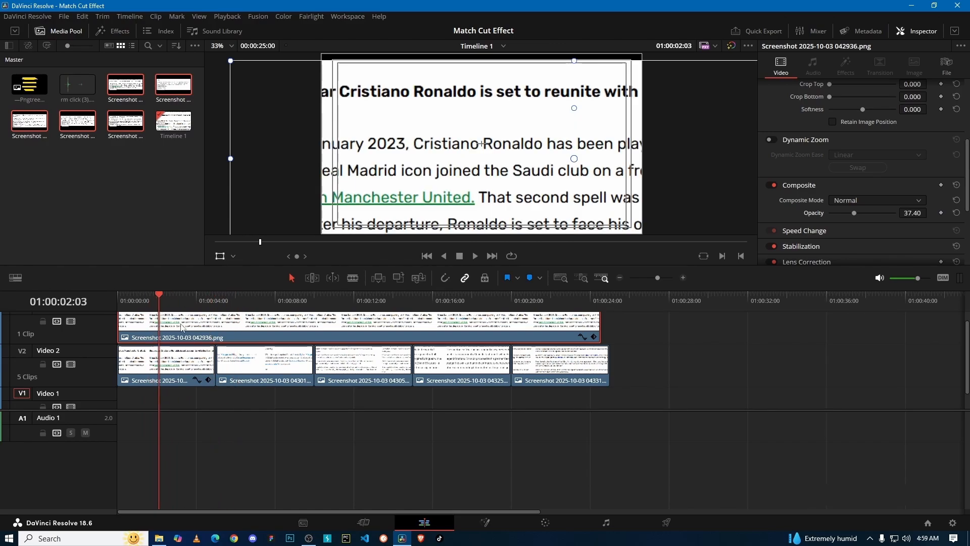
{"action": "left_click", "coordinate": [43, 321]}
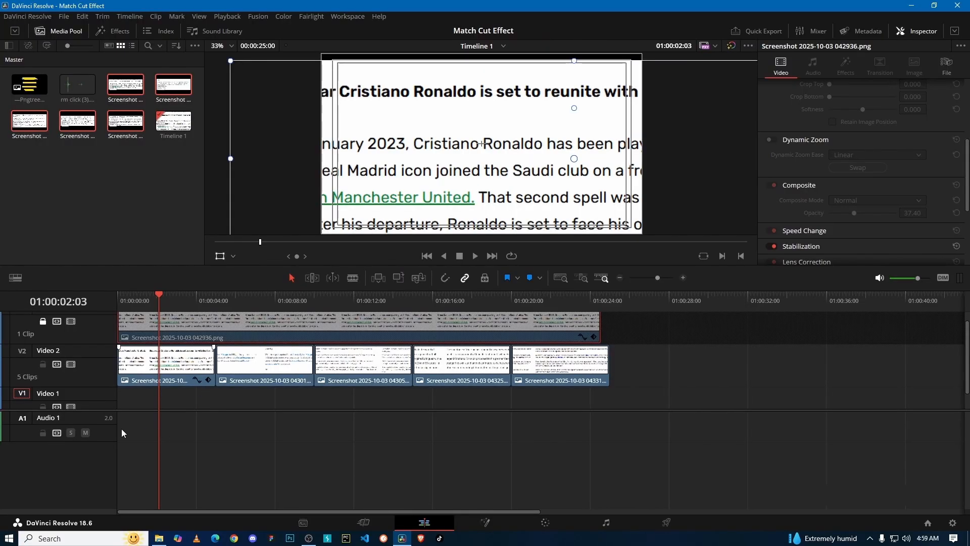
{"action": "left_click_drag", "start_coordinate": [104, 407], "coordinate": [104, 456]}
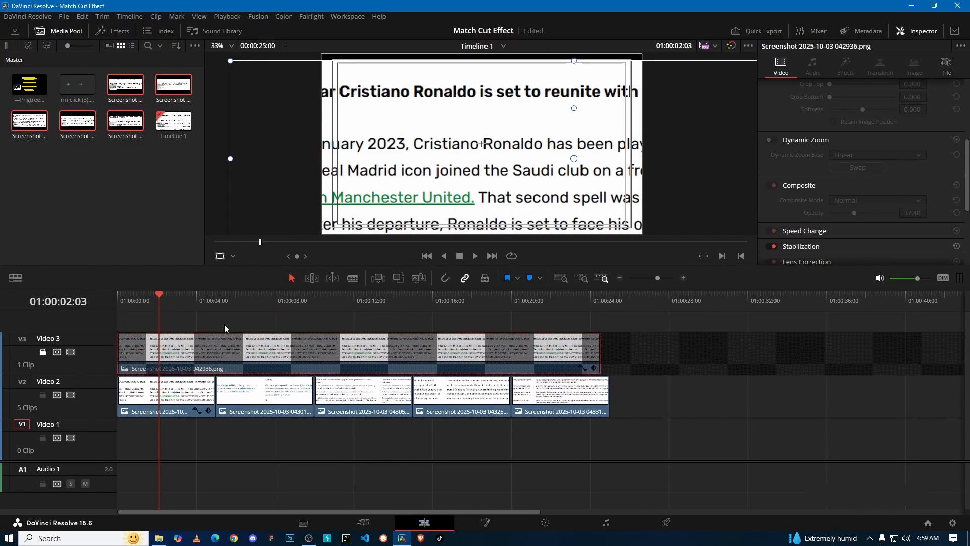
Step: Enlarge the second screenshot clip on Video 2 and place its "Cristiano Ronaldo" over the same words in the reference overlay
{"action": "left_click_drag", "start_coordinate": [230, 298], "coordinate": [247, 307]}
{"action": "left_click", "coordinate": [269, 396]}
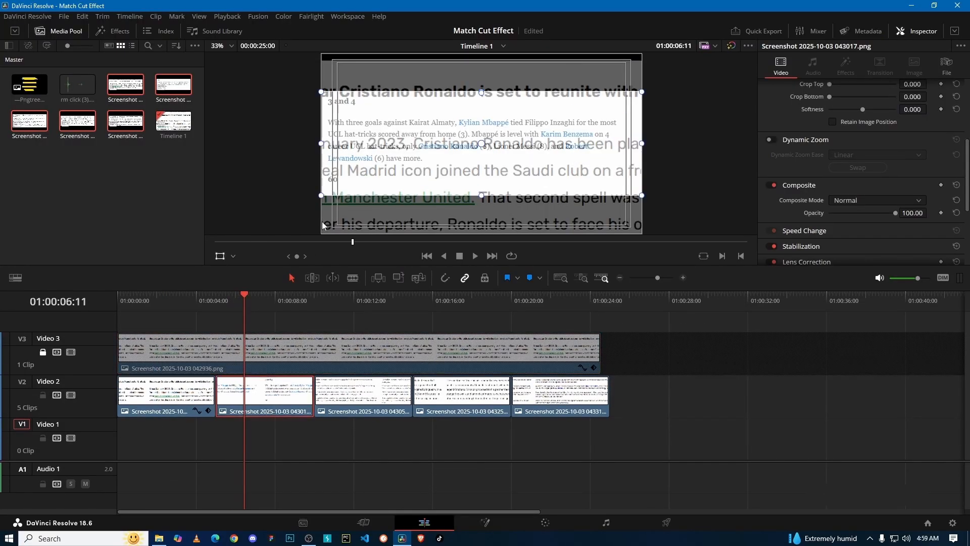
{"action": "left_click_drag", "start_coordinate": [322, 195], "coordinate": [156, 248]}
{"action": "left_click_drag", "start_coordinate": [478, 155], "coordinate": [539, 151]}
{"action": "scroll", "coordinate": [539, 152], "scroll_direction": "down", "scroll_amount": 3}
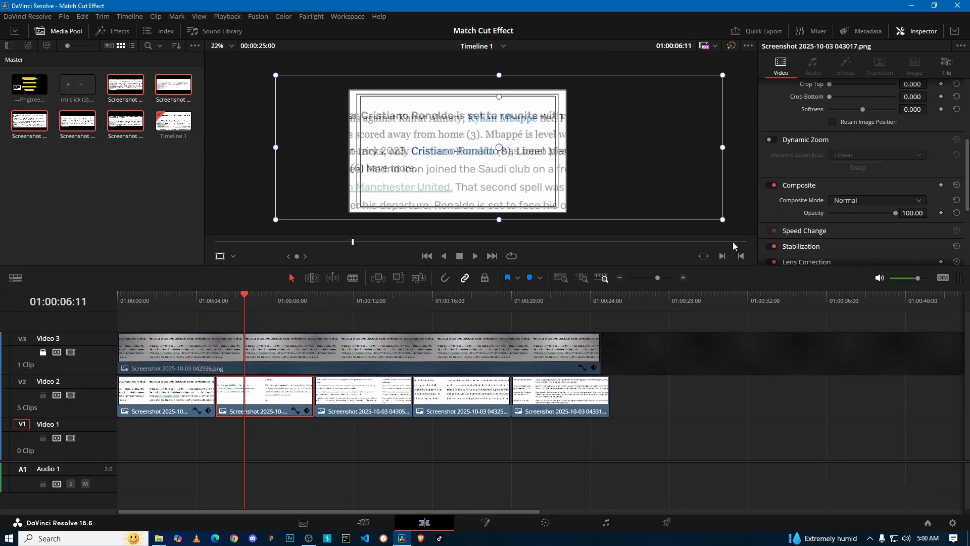
Step: Fine-tune the second clip's size, width and position until its "Cristiano Ronaldo" matches the reference text
{"action": "left_click_drag", "start_coordinate": [724, 220], "coordinate": [718, 219]}
{"action": "left_click_drag", "start_coordinate": [508, 201], "coordinate": [508, 202]}
{"action": "left_click_drag", "start_coordinate": [717, 219], "coordinate": [721, 220]}
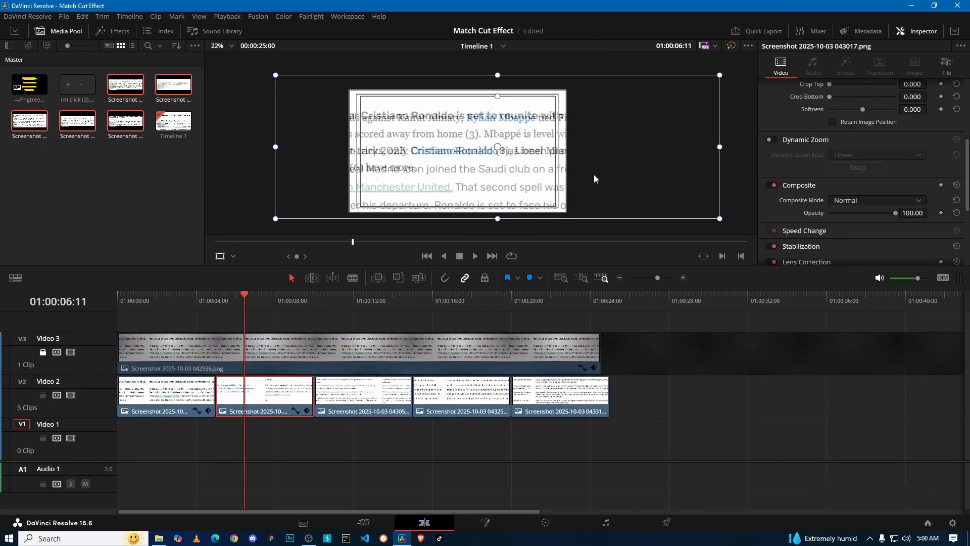
{"action": "left_click_drag", "start_coordinate": [552, 178], "coordinate": [555, 178]}
{"action": "left_click_drag", "start_coordinate": [721, 219], "coordinate": [706, 214]}
{"action": "left_click_drag", "start_coordinate": [478, 174], "coordinate": [476, 174]}
{"action": "mouse_move", "coordinate": [286, 79]}
{"action": "left_mouse_down"}
{"action": "mouse_move", "coordinate": [268, 75]}
{"action": "mouse_move", "coordinate": [280, 78]}
{"action": "left_mouse_up"}
{"action": "left_click_drag", "start_coordinate": [439, 173], "coordinate": [443, 172]}
{"action": "left_click_drag", "start_coordinate": [285, 147], "coordinate": [276, 147]}
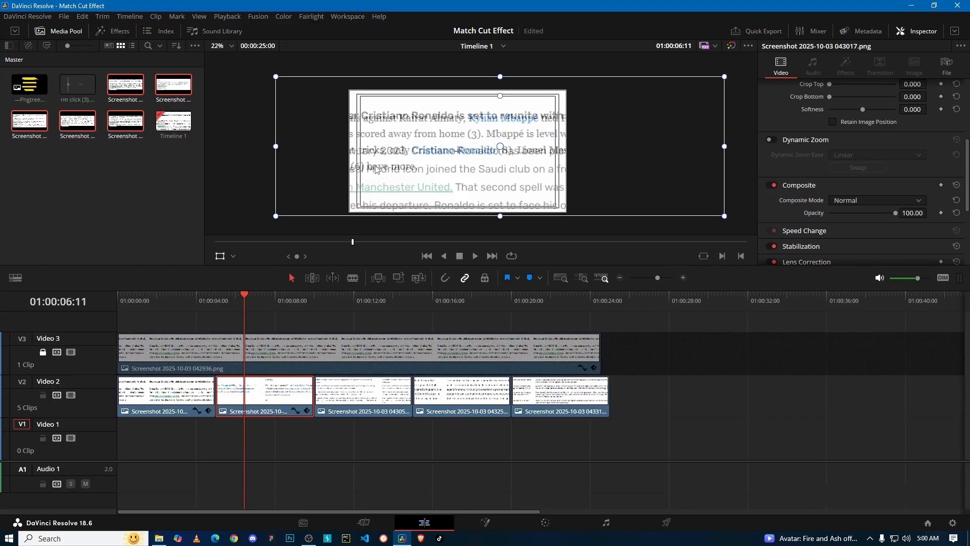
{"action": "left_click_drag", "start_coordinate": [376, 167], "coordinate": [375, 166]}
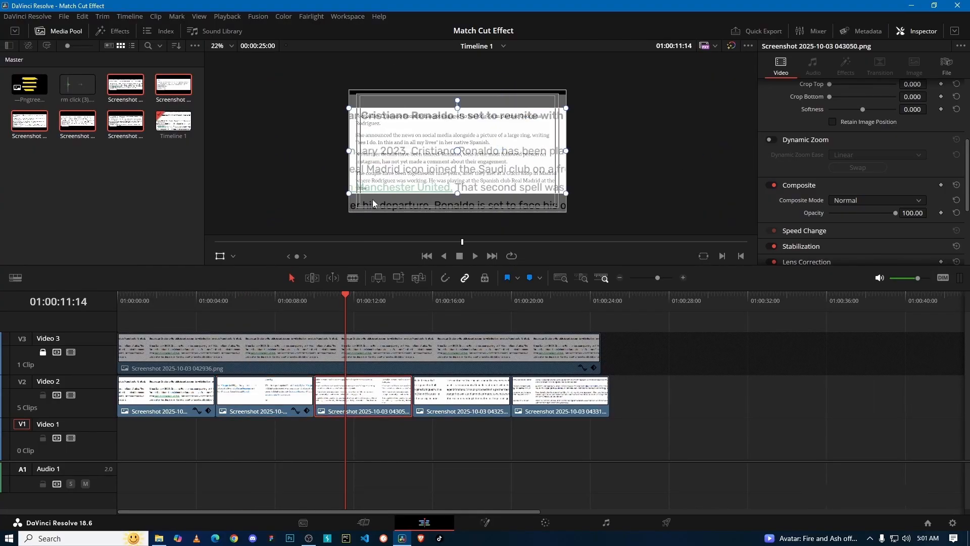
Step: Enlarge and move the third screenshot clip so its "Cristiano Ronaldo" lines up with the reference overlay
{"action": "left_click_drag", "start_coordinate": [348, 193], "coordinate": [298, 228]}
{"action": "left_click_drag", "start_coordinate": [404, 167], "coordinate": [471, 218]}
{"action": "left_click_drag", "start_coordinate": [364, 201], "coordinate": [298, 201]}
{"action": "left_click_drag", "start_coordinate": [415, 192], "coordinate": [459, 213]}
Step: Scale, widen and move the fourth screenshot clip at 01:00:16:08 so its "Cristiano Ronaldo" overlaps the reference text
{"action": "left_click", "coordinate": [438, 302]}
{"action": "left_click_drag", "start_coordinate": [349, 183], "coordinate": [307, 195]}
{"action": "left_click_drag", "start_coordinate": [371, 157], "coordinate": [442, 160]}
{"action": "left_click_drag", "start_coordinate": [378, 156], "coordinate": [351, 155]}
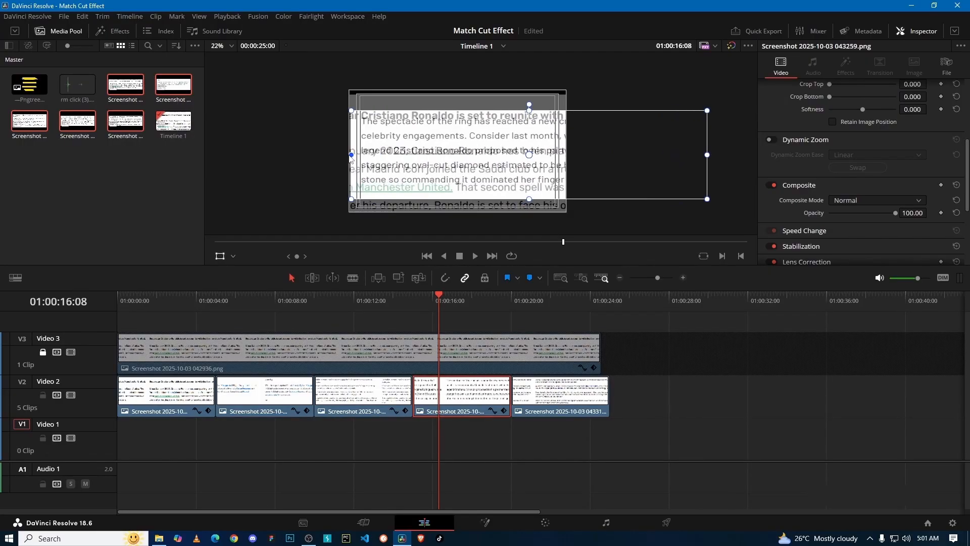
{"action": "key", "text": "ctrl+z"}
{"action": "left_click_drag", "start_coordinate": [378, 200], "coordinate": [349, 208]}
{"action": "mouse_move", "coordinate": [412, 163]}
{"action": "left_mouse_down"}
{"action": "mouse_move", "coordinate": [456, 175]}
{"action": "mouse_move", "coordinate": [432, 163]}
{"action": "left_mouse_up"}
{"action": "left_click_drag", "start_coordinate": [728, 207], "coordinate": [732, 208]}
{"action": "left_click_drag", "start_coordinate": [732, 154], "coordinate": [737, 155]}
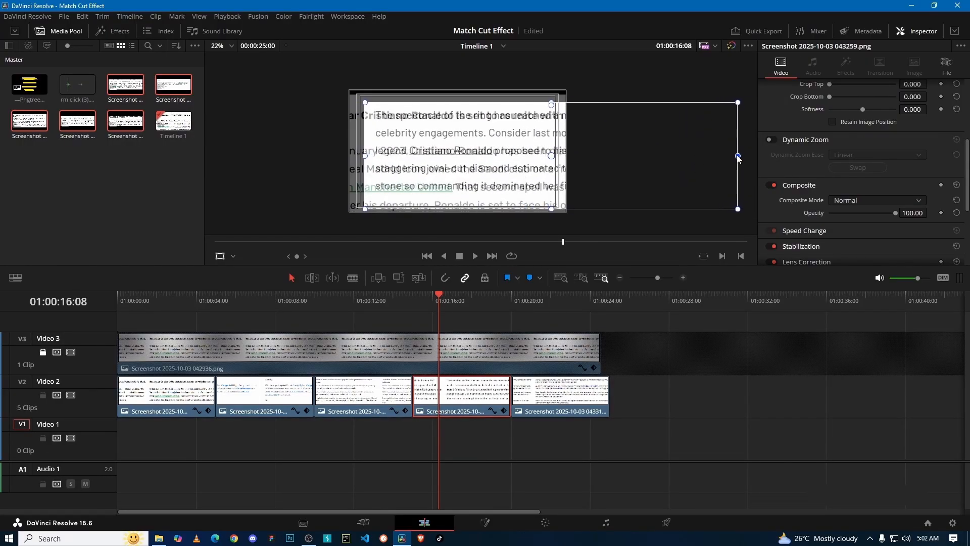
{"action": "left_click_drag", "start_coordinate": [491, 158], "coordinate": [498, 158]}
Step: Enlarge and position the fifth screenshot clip to match the reference text, and return the playhead to 01:00:03:03
{"action": "left_click", "coordinate": [543, 302]}
{"action": "left_click_drag", "start_coordinate": [348, 183], "coordinate": [310, 196]}
{"action": "left_click_drag", "start_coordinate": [496, 168], "coordinate": [441, 190]}
{"action": "left_click_drag", "start_coordinate": [253, 214], "coordinate": [141, 246]}
{"action": "left_click_drag", "start_coordinate": [439, 172], "coordinate": [433, 181]}
{"action": "left_click_drag", "start_coordinate": [542, 303], "coordinate": [179, 360]}
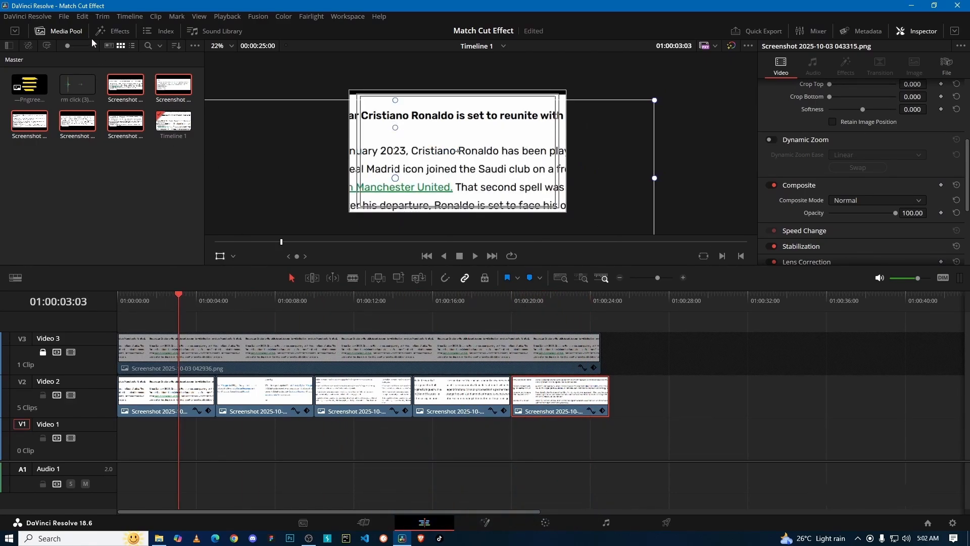
Step: Add a Fusion Composition to Video 1 beneath the screenshots and stretch it to span all five clips
{"action": "left_click", "coordinate": [119, 33]}
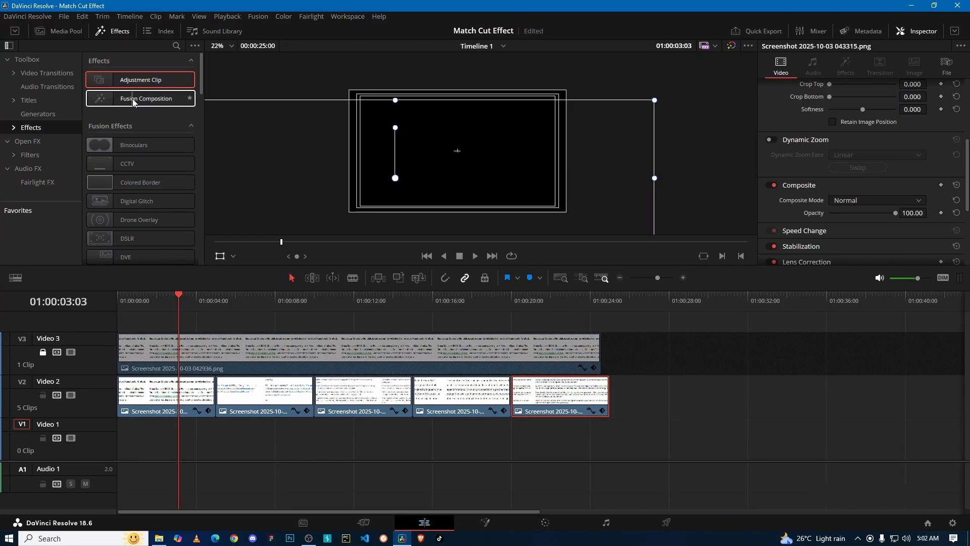
{"action": "left_click_drag", "start_coordinate": [134, 103], "coordinate": [134, 440]}
{"action": "left_click_drag", "start_coordinate": [216, 441], "coordinate": [609, 427]}
Step: Open the Fusion Composition clip in the Fusion page and make room around the MediaOut1 node
{"action": "left_click", "coordinate": [509, 433]}
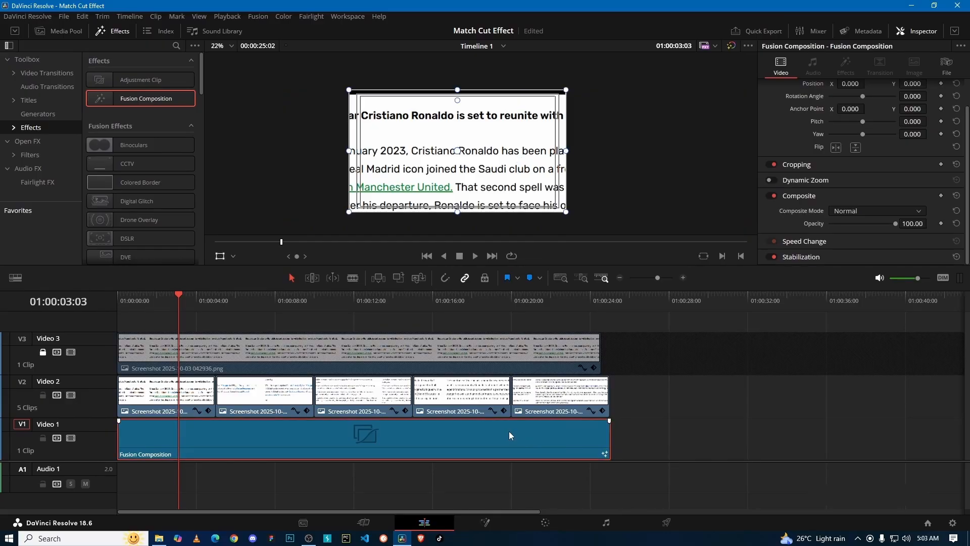
{"action": "right_click", "coordinate": [510, 436]}
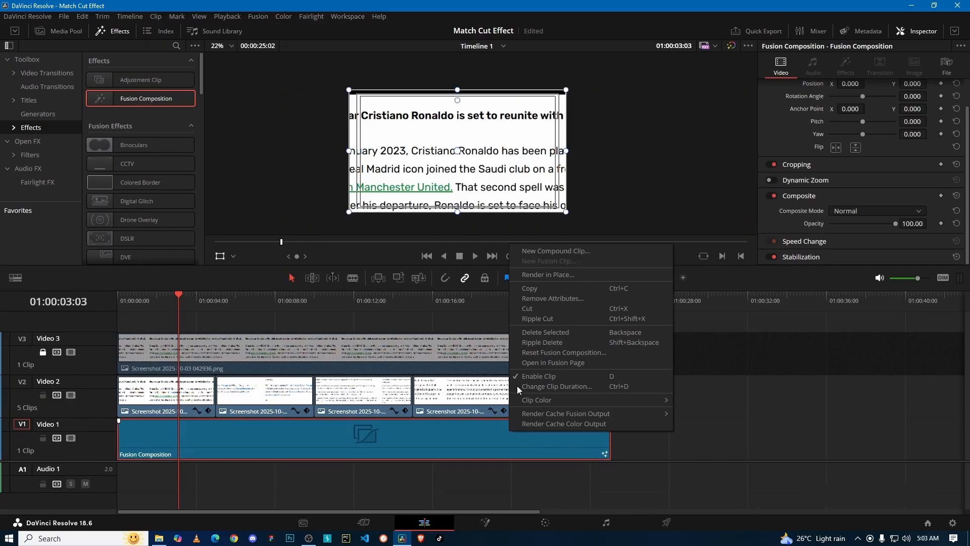
{"action": "left_click", "coordinate": [541, 361]}
{"action": "left_click_drag", "start_coordinate": [271, 431], "coordinate": [510, 460]}
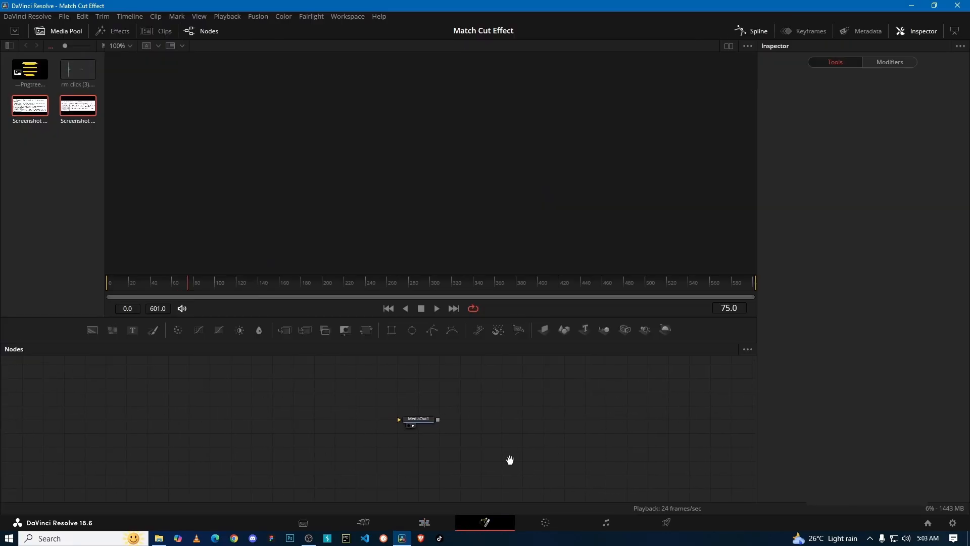
Step: Add a Background node, connect its output to MediaOut1, and place it well before the output node
{"action": "left_click", "coordinate": [92, 330]}
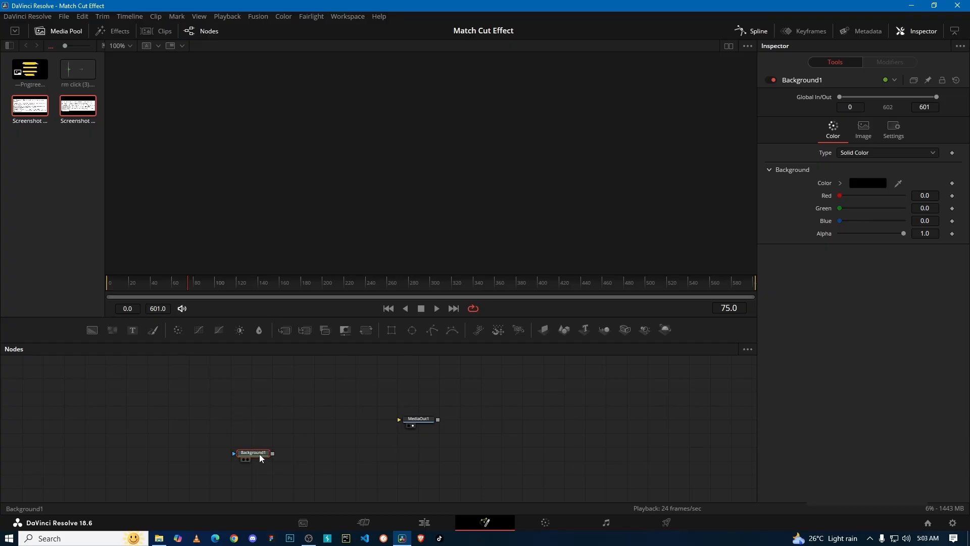
{"action": "left_click_drag", "start_coordinate": [243, 427], "coordinate": [400, 419]}
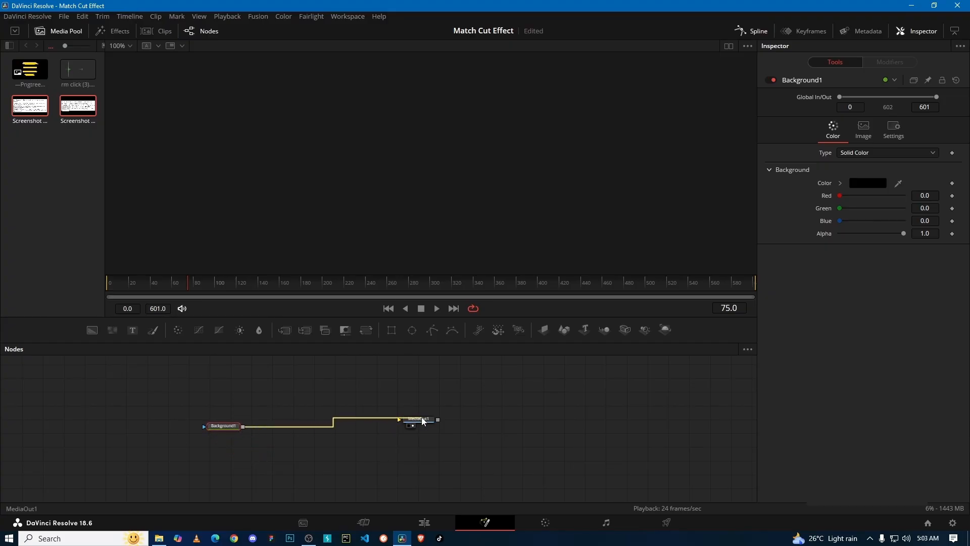
{"action": "left_click_drag", "start_coordinate": [226, 427], "coordinate": [201, 414]}
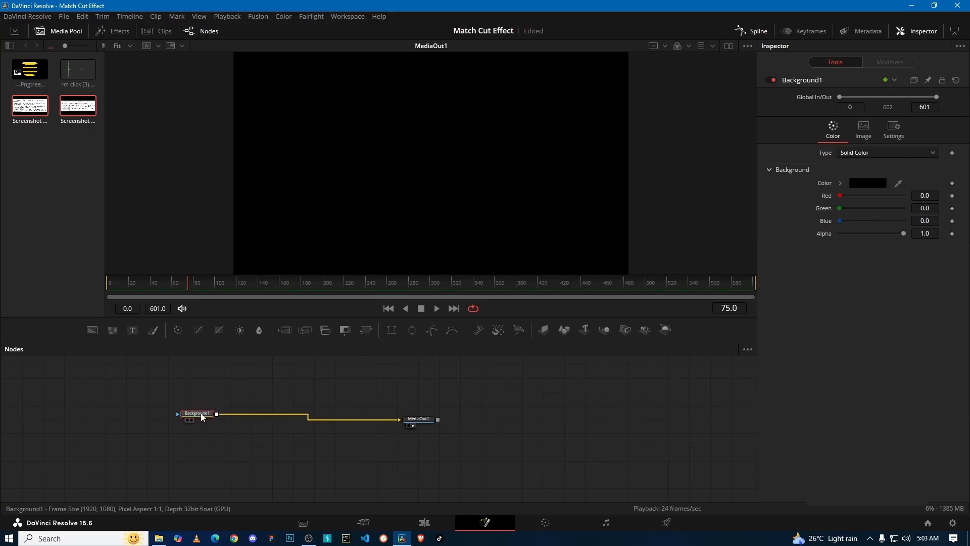
Step: Set the Background node's color to white and return to the Edit page
{"action": "left_click", "coordinate": [867, 183]}
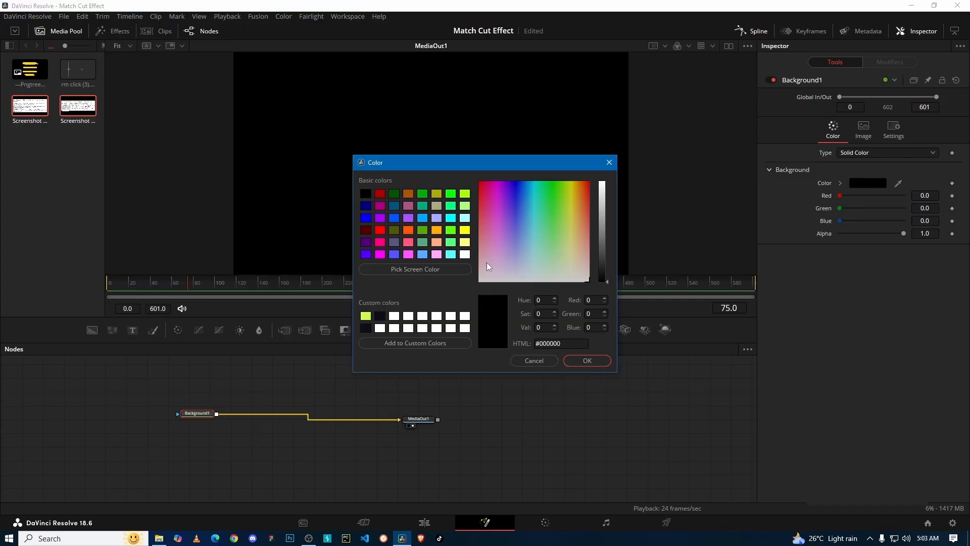
{"action": "left_click", "coordinate": [463, 244]}
{"action": "left_click", "coordinate": [587, 359]}
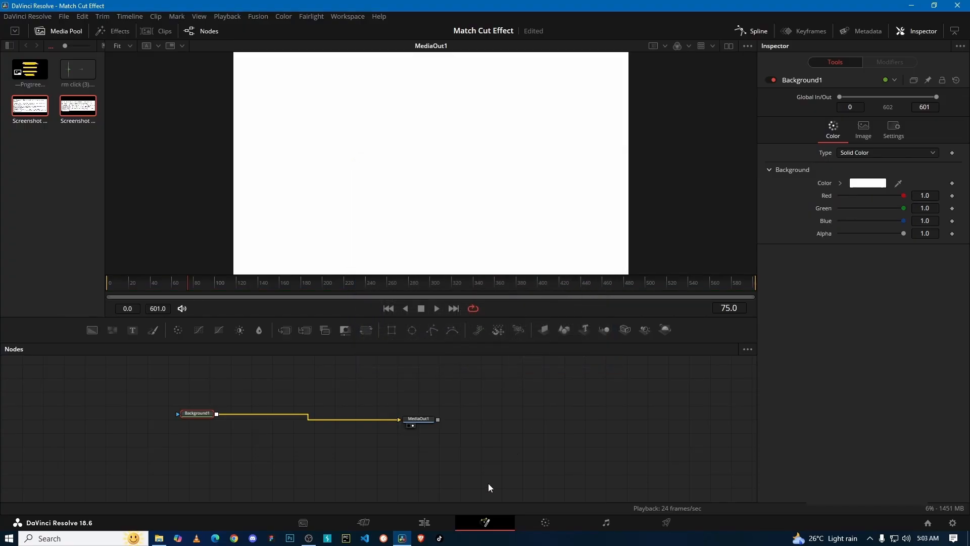
{"action": "left_click", "coordinate": [436, 519]}
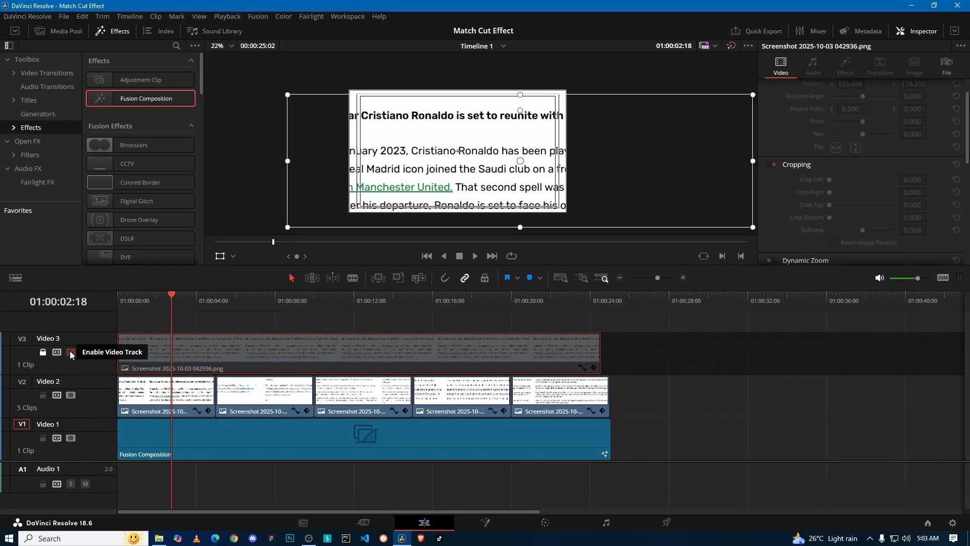
Step: Unlock Video 3, delete its reference screenshot clip, and return the playhead to the timeline start
{"action": "left_click", "coordinate": [42, 352]}
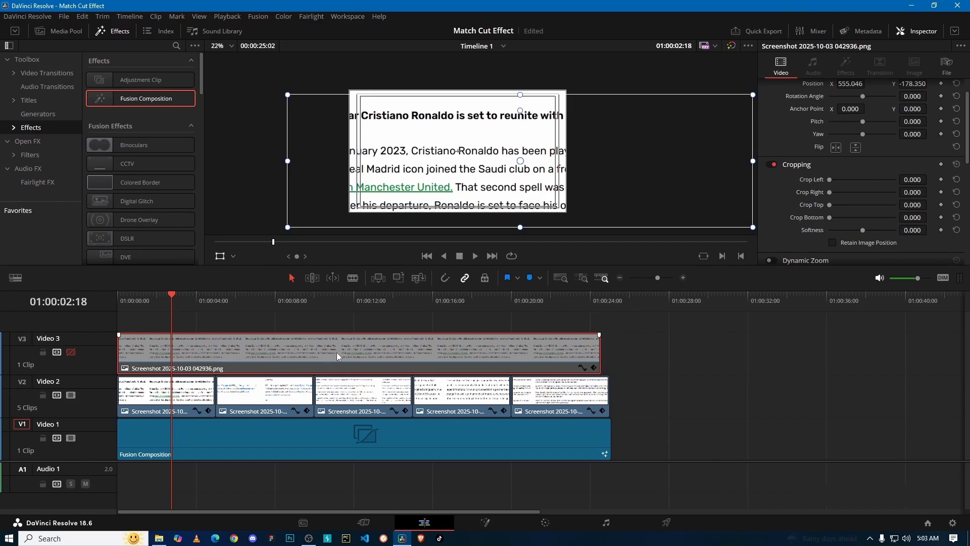
{"action": "key", "text": "Delete"}
{"action": "key", "text": "Home"}
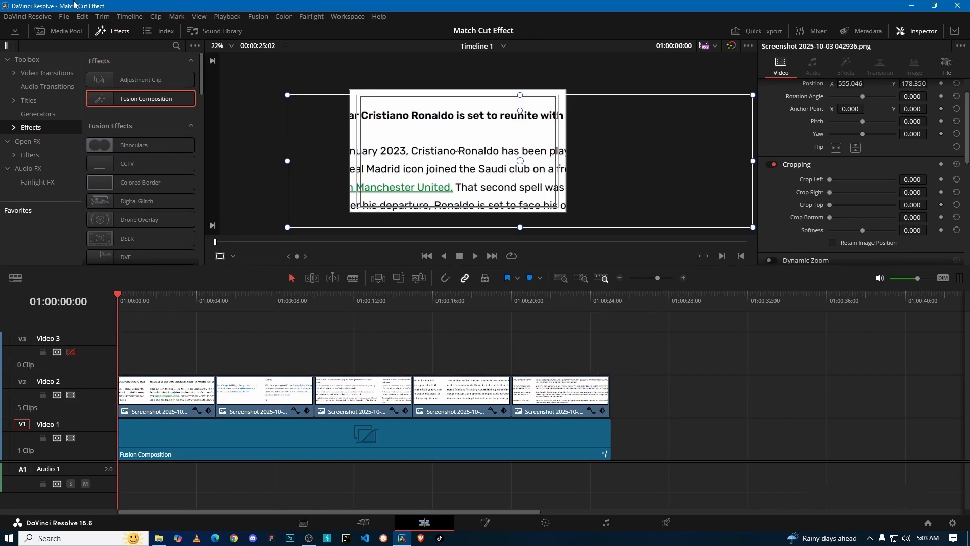
Step: Place rm click (3).wav at the start of Audio 1 and trim it tightly around the click sound
{"action": "left_click", "coordinate": [60, 32]}
{"action": "left_click_drag", "start_coordinate": [76, 84], "coordinate": [120, 476]}
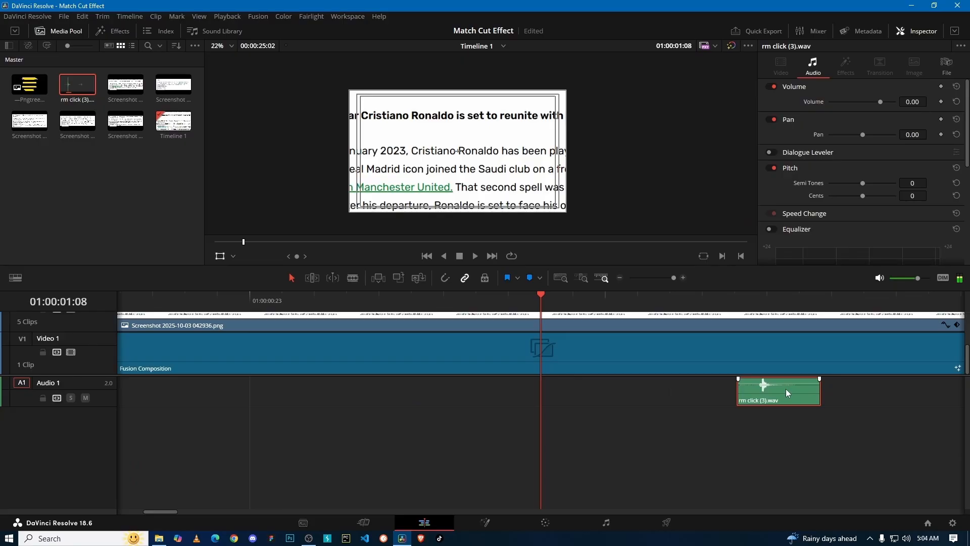
{"action": "left_click_drag", "start_coordinate": [787, 392], "coordinate": [113, 394]}
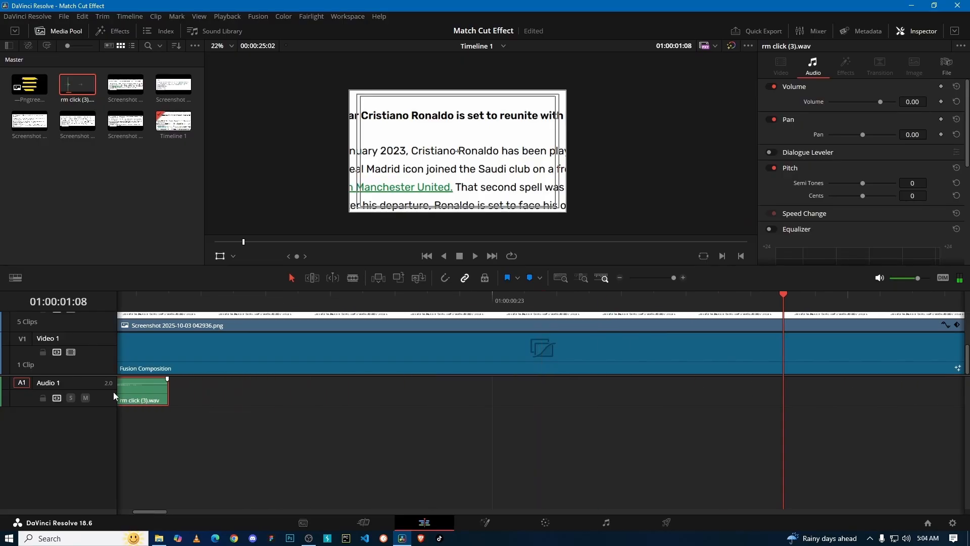
{"action": "left_click_drag", "start_coordinate": [132, 304], "coordinate": [83, 298]}
{"action": "left_click_drag", "start_coordinate": [491, 390], "coordinate": [140, 403]}
{"action": "left_click_drag", "start_coordinate": [122, 390], "coordinate": [141, 396]}
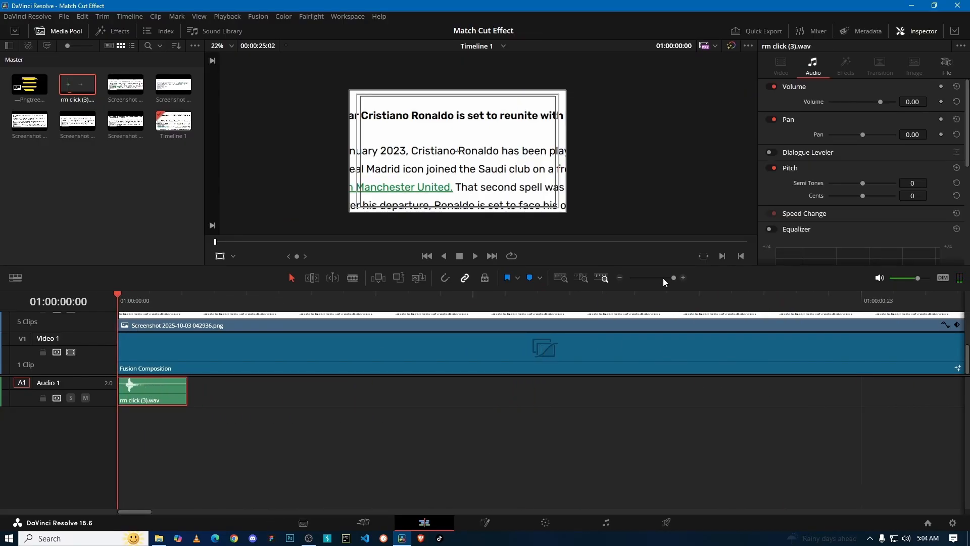
Step: Duplicate the click sound along Audio 1 at 01:00:00:12, 01:00:00:21 and 01:00:01:05
{"action": "left_click_drag", "start_coordinate": [663, 277], "coordinate": [670, 278]}
{"action": "key", "text": "space"}
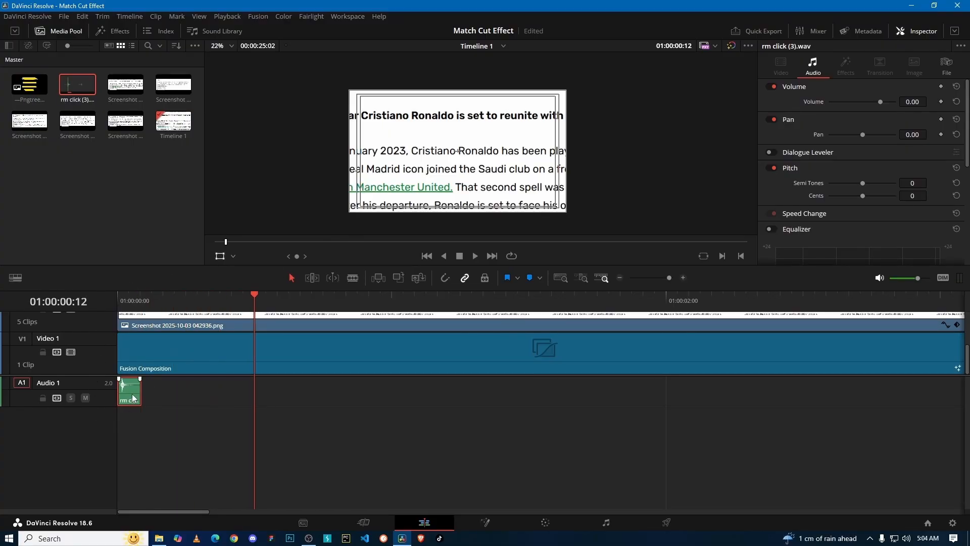
{"action": "left_click_drag", "start_coordinate": [137, 396], "coordinate": [265, 397]}
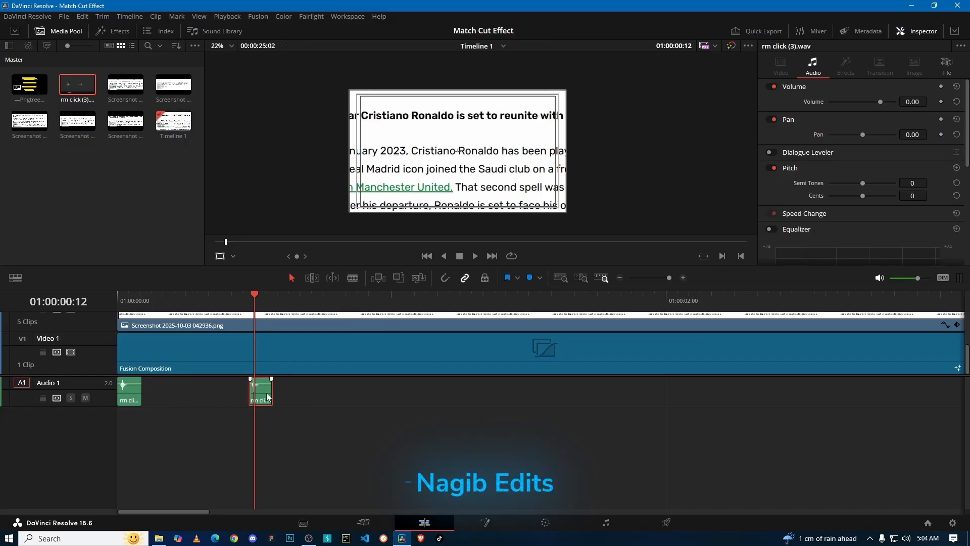
{"action": "key", "text": "space"}
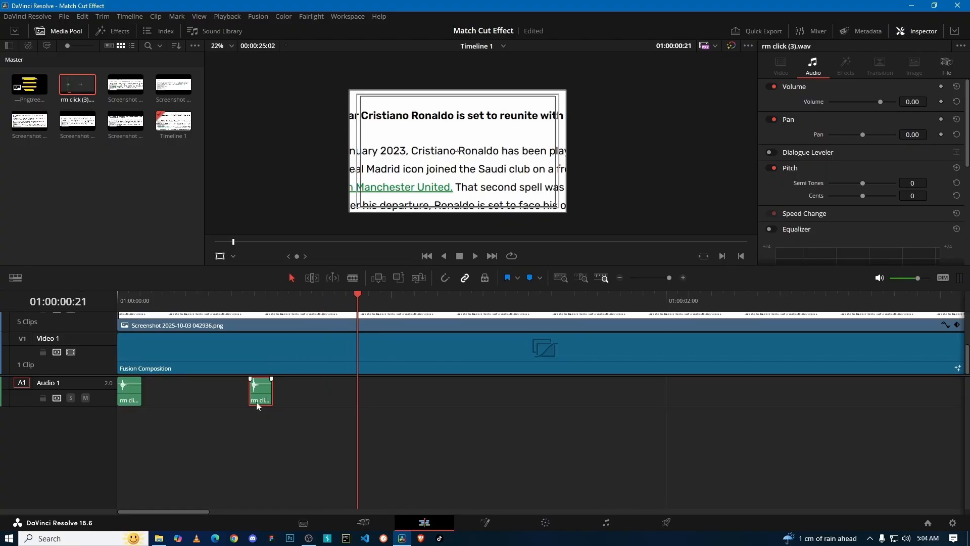
{"action": "left_click_drag", "start_coordinate": [261, 393], "coordinate": [365, 397]}
{"action": "key", "text": "space"}
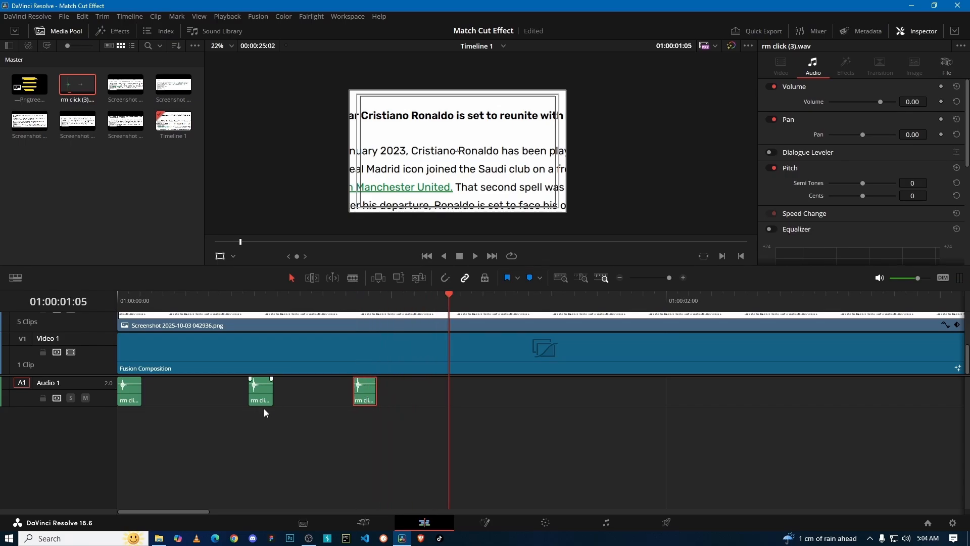
{"action": "left_click_drag", "start_coordinate": [363, 397], "coordinate": [455, 395]}
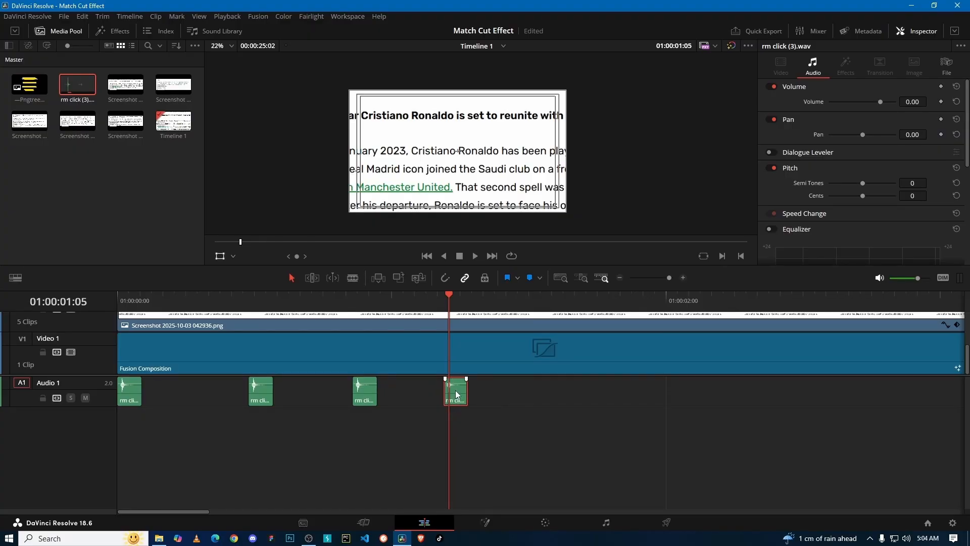
Step: Add further copies of the click sound on Audio 1 at 01:00:01:11 and 01:00:01:15
{"action": "key", "text": "Right"}
{"action": "key", "text": "Right"}
{"action": "key", "text": "Right"}
{"action": "key", "text": "Right"}
{"action": "key", "text": "Right"}
{"action": "key", "text": "Right"}
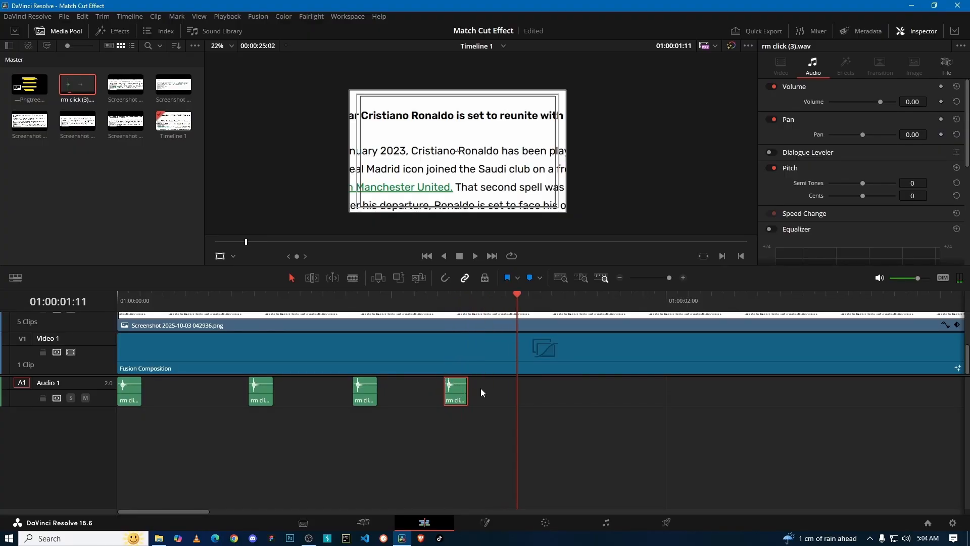
{"action": "left_click_drag", "start_coordinate": [459, 397], "coordinate": [574, 394]}
{"action": "key", "text": "Right"}
{"action": "key", "text": "Right"}
{"action": "key", "text": "Right"}
{"action": "key", "text": "Right"}
{"action": "key", "text": "ctrl+z"}
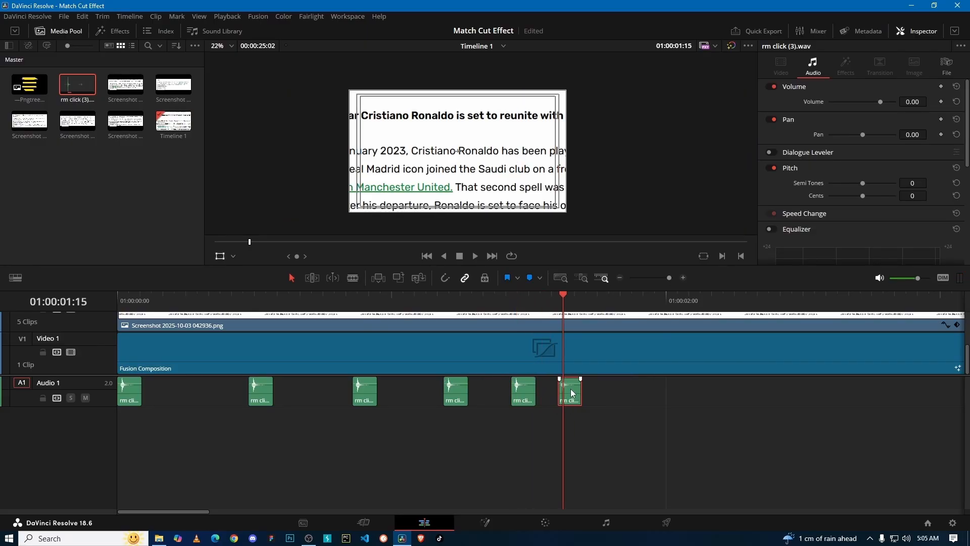
Step: Add a seventh click sound shortly after the 01:00:01:15 copy and play back the accelerating rhythm
{"action": "key", "text": "Home"}
{"action": "key", "text": "space"}
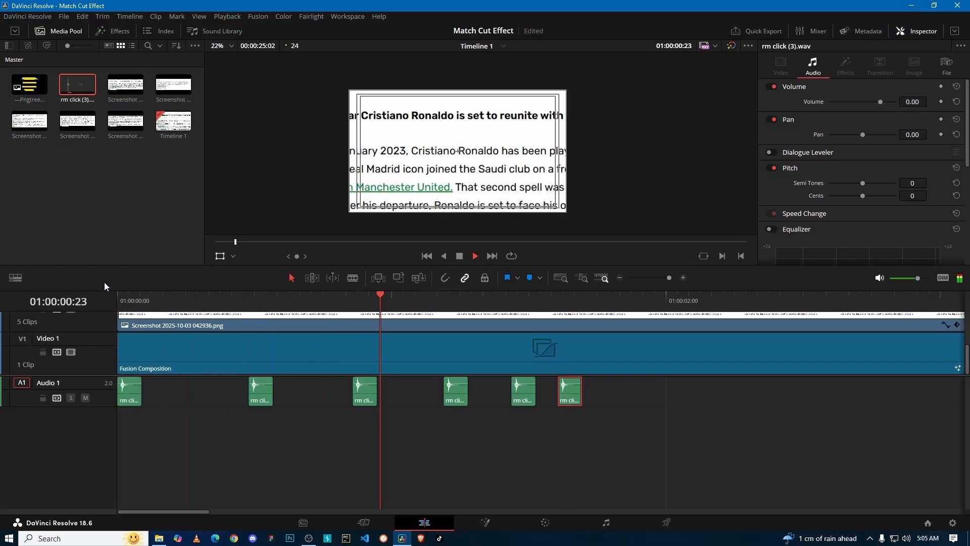
{"action": "left_click_drag", "start_coordinate": [576, 394], "coordinate": [604, 397]}
{"action": "left_click", "coordinate": [507, 299]}
{"action": "key", "text": "space"}
{"action": "key", "text": "Home"}
{"action": "key", "text": "space"}
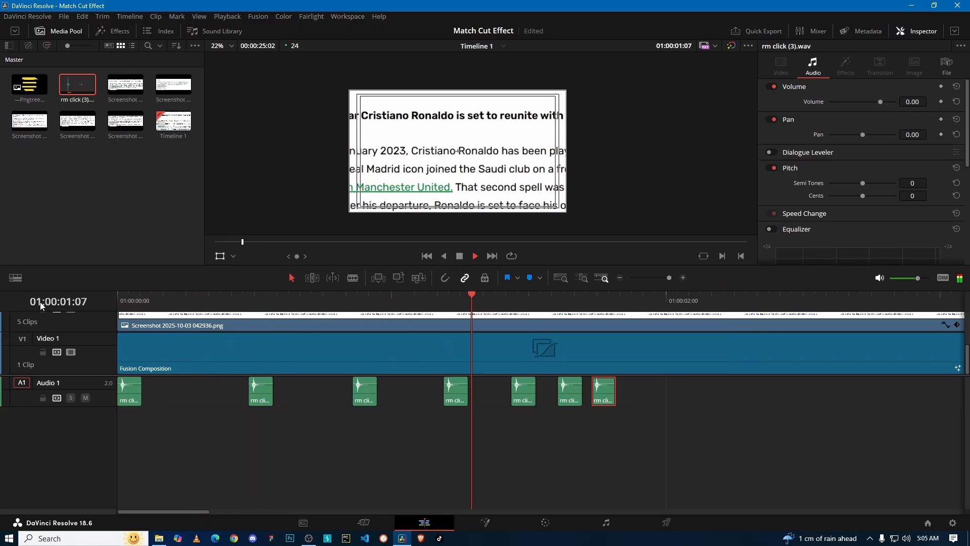
Step: Trim the first screenshot clip to end at 01:00:00:12 and move the other four clips against it
{"action": "left_click", "coordinate": [254, 300]}
{"action": "left_click_drag", "start_coordinate": [93, 376], "coordinate": [97, 436]}
{"action": "left_click", "coordinate": [272, 370]}
{"action": "left_click_drag", "start_coordinate": [669, 278], "coordinate": [654, 278]}
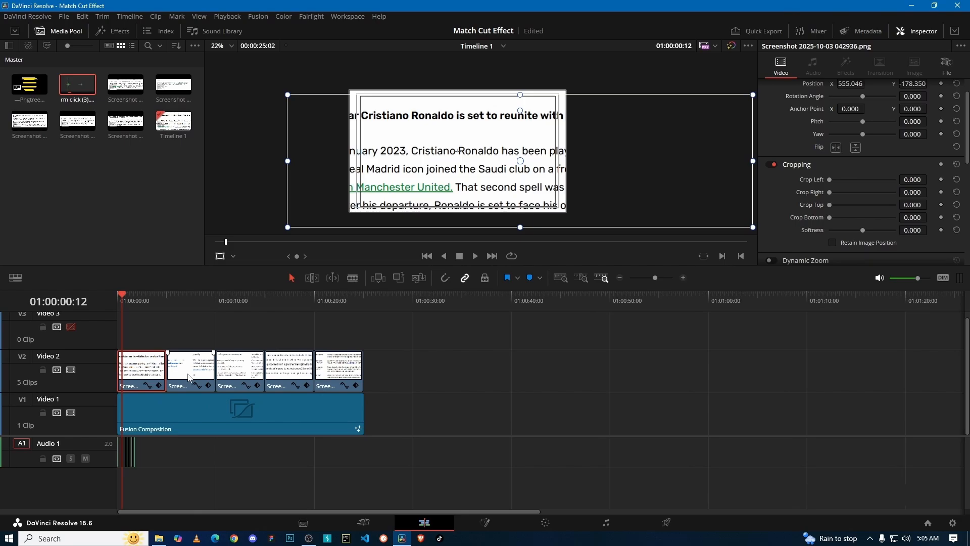
{"action": "left_click_drag", "start_coordinate": [161, 368], "coordinate": [122, 373]}
{"action": "left_click_drag", "start_coordinate": [167, 331], "coordinate": [357, 373]}
{"action": "left_click_drag", "start_coordinate": [335, 375], "coordinate": [220, 381]}
Step: Trim the second screenshot clip to end at 01:00:00:21 and close the gap with the remaining clips
{"action": "scroll", "coordinate": [273, 375], "scroll_direction": "up", "scroll_amount": 5}
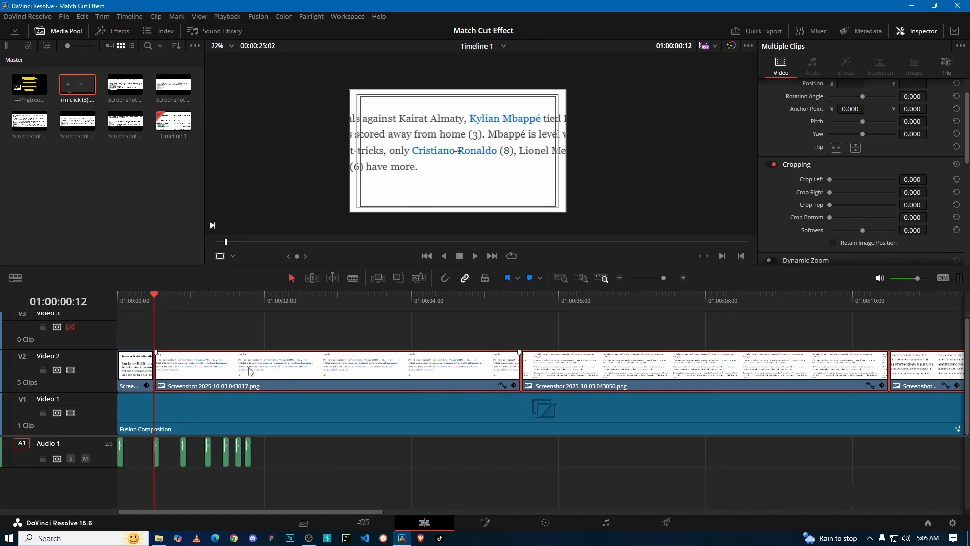
{"action": "left_click", "coordinate": [188, 300]}
{"action": "left_click", "coordinate": [288, 299]}
{"action": "left_click_drag", "start_coordinate": [664, 278], "coordinate": [660, 278]}
{"action": "left_click", "coordinate": [334, 328]}
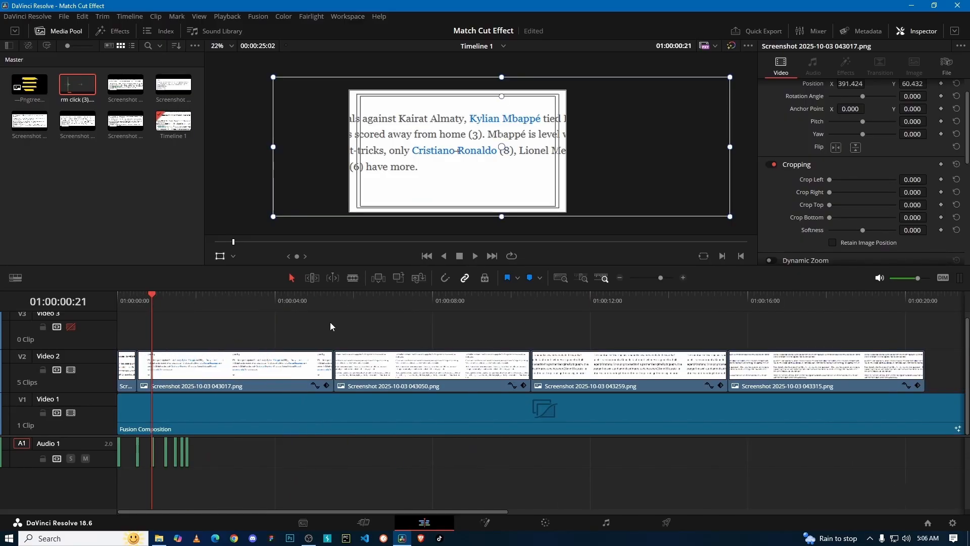
{"action": "left_click_drag", "start_coordinate": [330, 323], "coordinate": [746, 364]}
{"action": "left_click_drag", "start_coordinate": [447, 371], "coordinate": [265, 369]}
Step: Trim the third screenshot clip to end at 01:00:01:05 and move the last two clips against it
{"action": "left_click_drag", "start_coordinate": [658, 278], "coordinate": [662, 280]}
{"action": "left_click", "coordinate": [320, 299]}
{"action": "left_click", "coordinate": [385, 332]}
{"action": "left_click_drag", "start_coordinate": [583, 320], "coordinate": [572, 373]}
Step: Trim the fourth screenshot clip to end at 01:00:01:11 and move the fifth clip against it
{"action": "left_click", "coordinate": [332, 299]}
{"action": "left_click_drag", "start_coordinate": [665, 280], "coordinate": [659, 281]}
{"action": "left_click", "coordinate": [549, 370]}
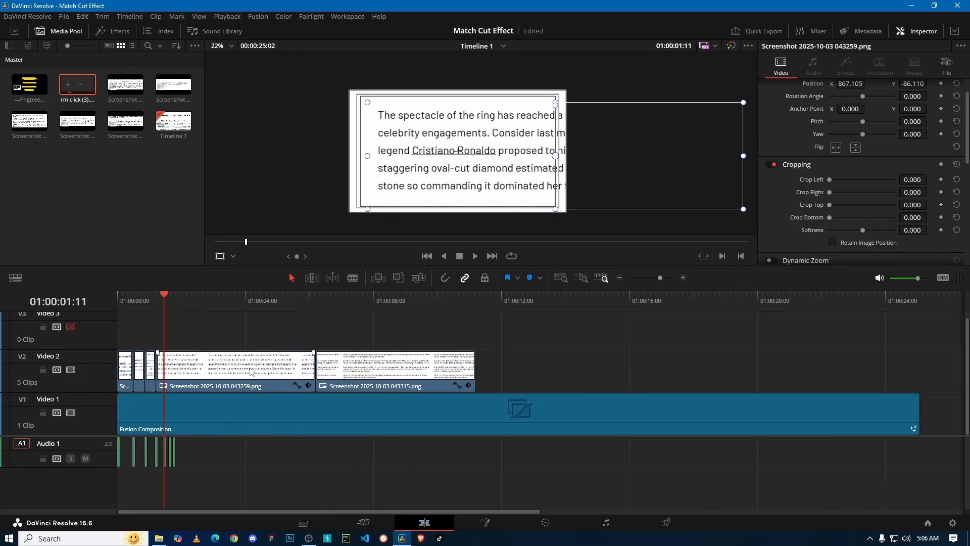
{"action": "left_click_drag", "start_coordinate": [313, 373], "coordinate": [164, 372]}
{"action": "left_click_drag", "start_coordinate": [373, 372], "coordinate": [222, 373]}
Step: Trim the fifth screenshot clip to the end of the last click sound and duplicate the first two clips after it
{"action": "left_click_drag", "start_coordinate": [661, 279], "coordinate": [665, 281]}
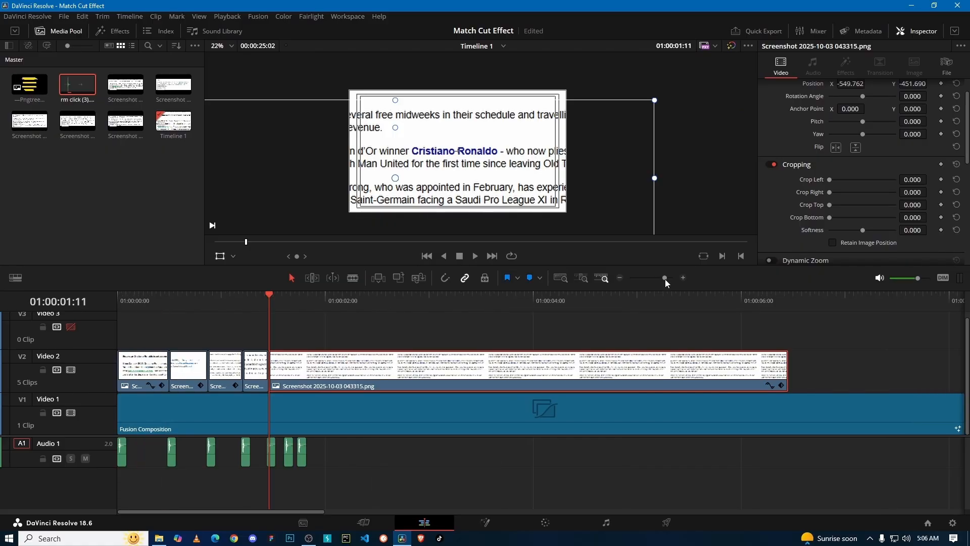
{"action": "left_click_drag", "start_coordinate": [786, 372], "coordinate": [306, 375]}
{"action": "left_click", "coordinate": [190, 376]}
{"action": "left_click", "coordinate": [219, 376], "text": "ctrl"}
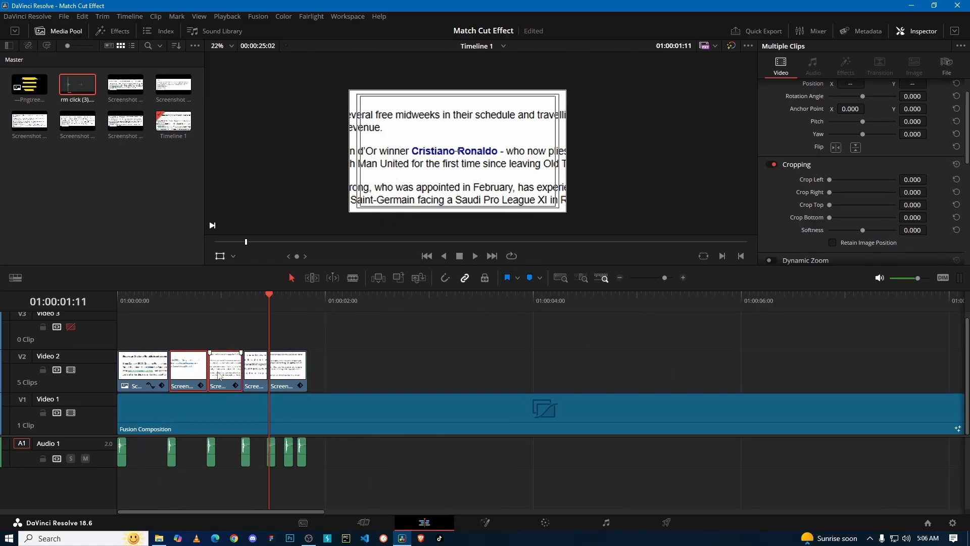
{"action": "left_click_drag", "start_coordinate": [147, 332], "coordinate": [388, 386]}
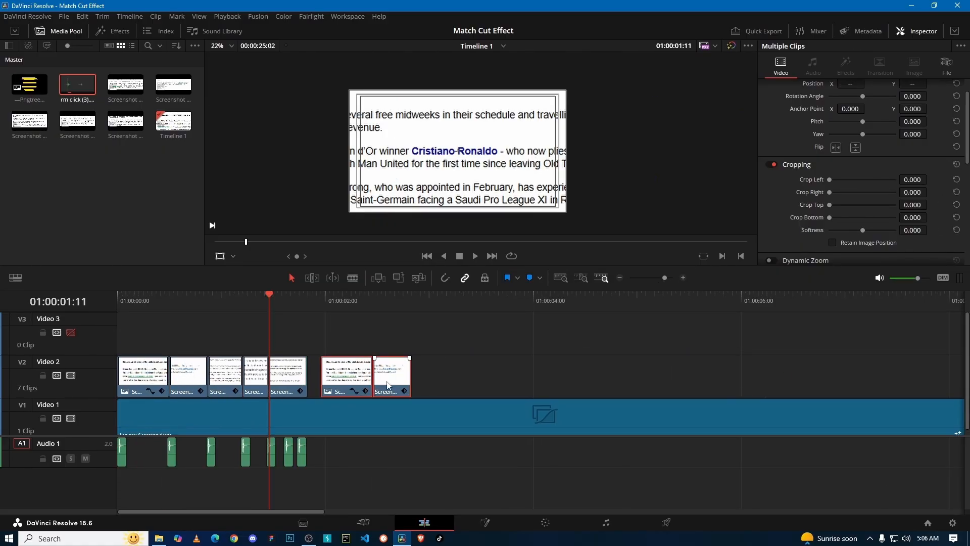
Step: Fit the fifth screenshot and the two duplicates to the last click sounds, with cuts at 01:00:01:15 and 01:00:01:18
{"action": "left_click_drag", "start_coordinate": [664, 278], "coordinate": [668, 279]}
{"action": "left_click", "coordinate": [456, 302]}
{"action": "left_click_drag", "start_coordinate": [675, 375], "coordinate": [541, 374]}
{"action": "left_click", "coordinate": [483, 297]}
{"action": "left_click", "coordinate": [535, 333]}
{"action": "left_click", "coordinate": [556, 336]}
{"action": "left_click_drag", "start_coordinate": [607, 375], "coordinate": [546, 377]}
{"action": "left_click_drag", "start_coordinate": [575, 374], "coordinate": [492, 373]}
Step: Shorten the Fusion Composition on Video 1 to end with the last screenshot clip, and play back the sequence
{"action": "left_click", "coordinate": [509, 417]}
{"action": "left_click_drag", "start_coordinate": [667, 278], "coordinate": [663, 278]}
{"action": "scroll", "coordinate": [323, 411], "scroll_direction": "down", "scroll_amount": 1}
{"action": "key", "text": "ctrl+b"}
{"action": "left_click", "coordinate": [322, 411]}
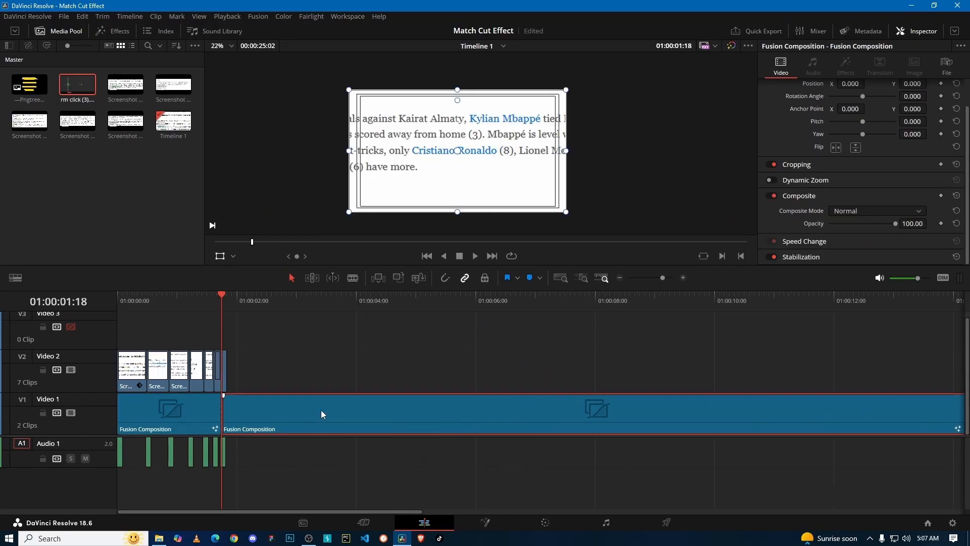
{"action": "key", "text": "Delete"}
{"action": "scroll", "coordinate": [245, 402], "scroll_direction": "up", "scroll_amount": 3}
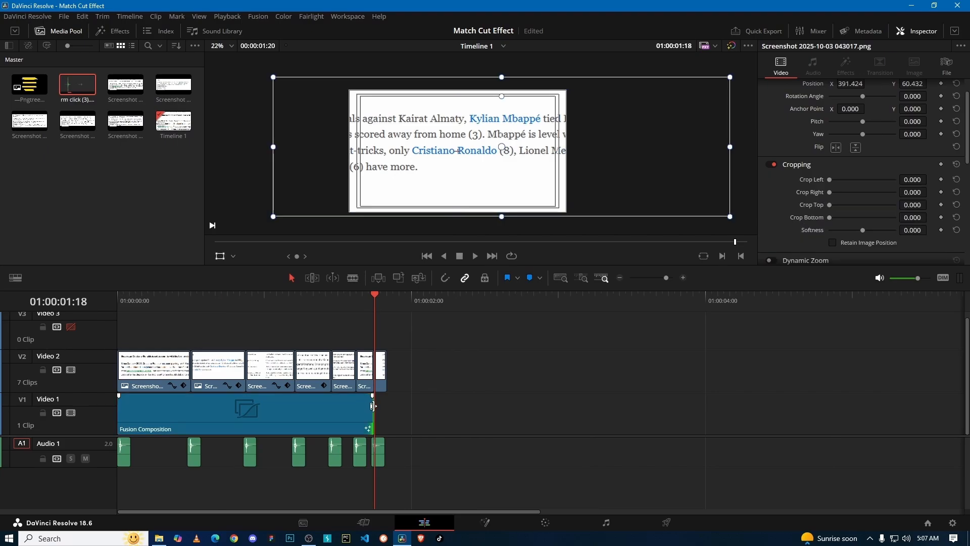
{"action": "left_click_drag", "start_coordinate": [373, 406], "coordinate": [386, 407]}
{"action": "key", "text": "space"}
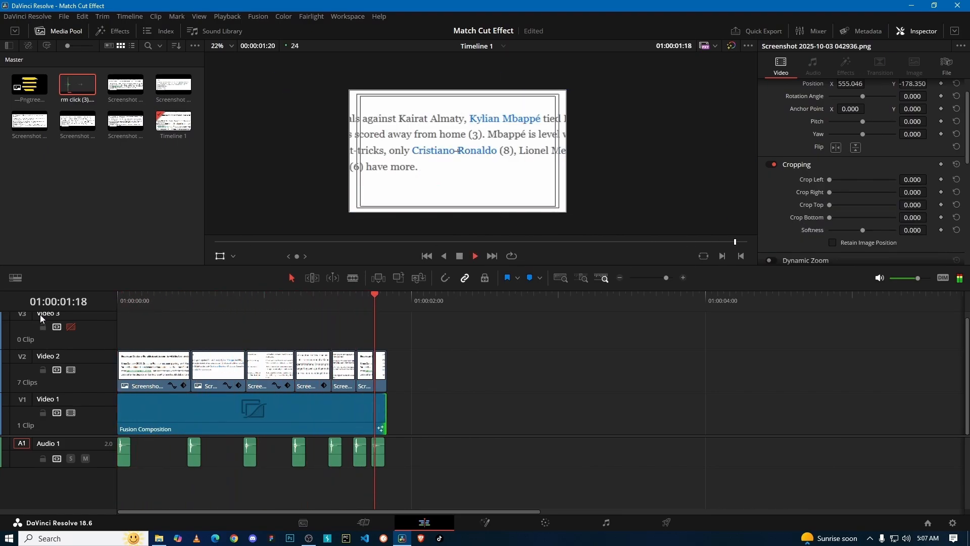
{"action": "key", "text": "Home"}
Step: Add an Adjustment Clip to Video 3 from the timeline start and trim it to the length of the sequence
{"action": "left_click", "coordinate": [112, 31]}
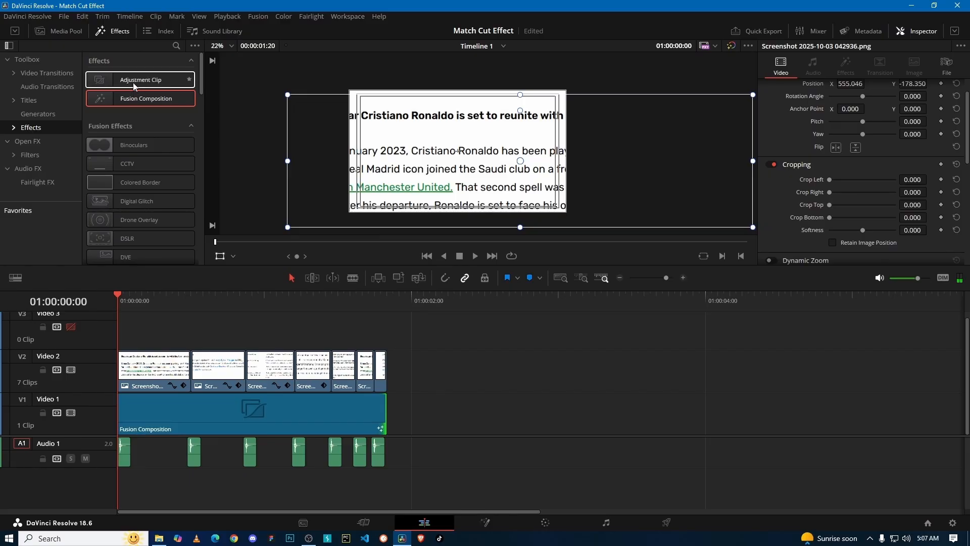
{"action": "left_click_drag", "start_coordinate": [135, 80], "coordinate": [151, 328]}
{"action": "left_click_drag", "start_coordinate": [851, 330], "coordinate": [384, 358]}
{"action": "scroll", "coordinate": [388, 358], "scroll_direction": "up", "scroll_amount": 1}
Step: Open the Adjustment Clip in the Fusion page and add a Blur node after MediaIn1 with a Blur Size of 15
{"action": "right_click", "coordinate": [220, 356]}
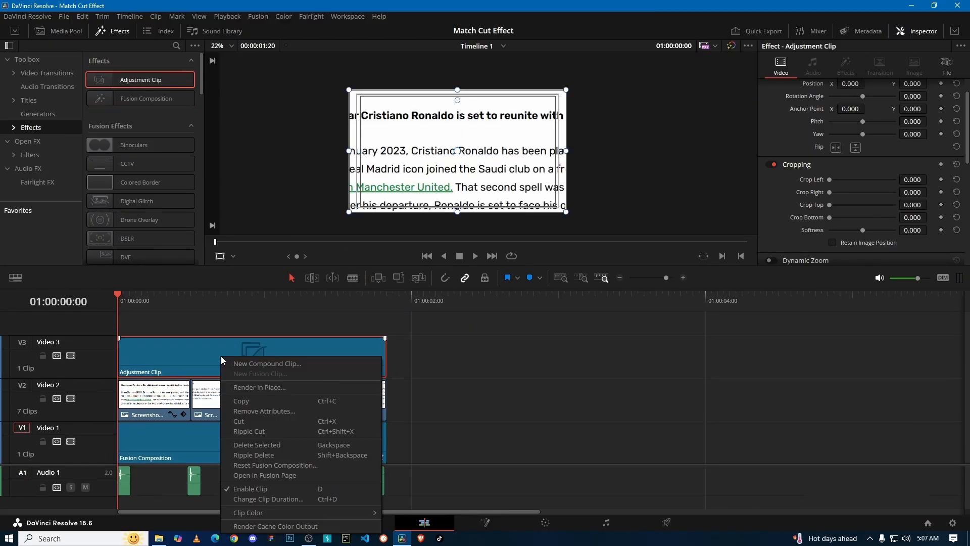
{"action": "left_click", "coordinate": [269, 476]}
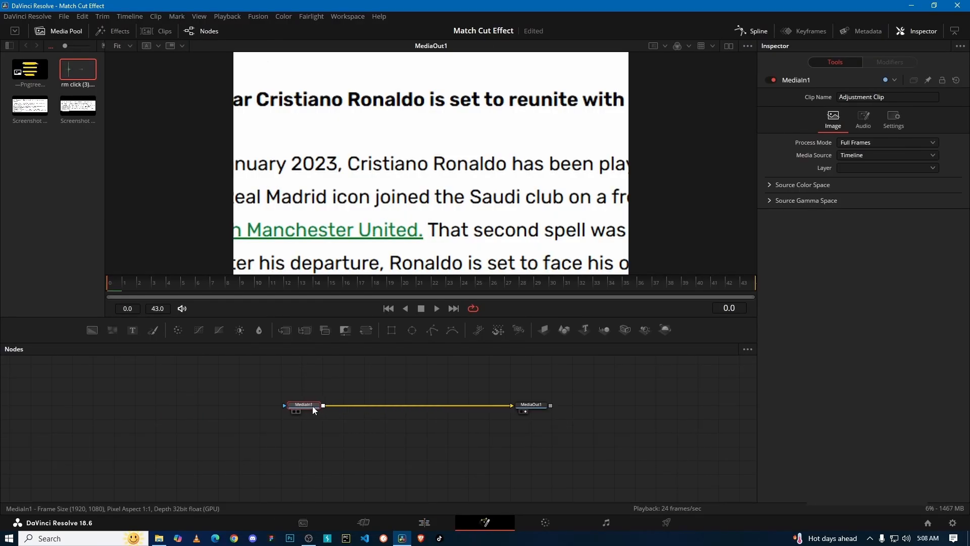
{"action": "key", "text": "shift+space"}
{"action": "type", "text": "blu"}
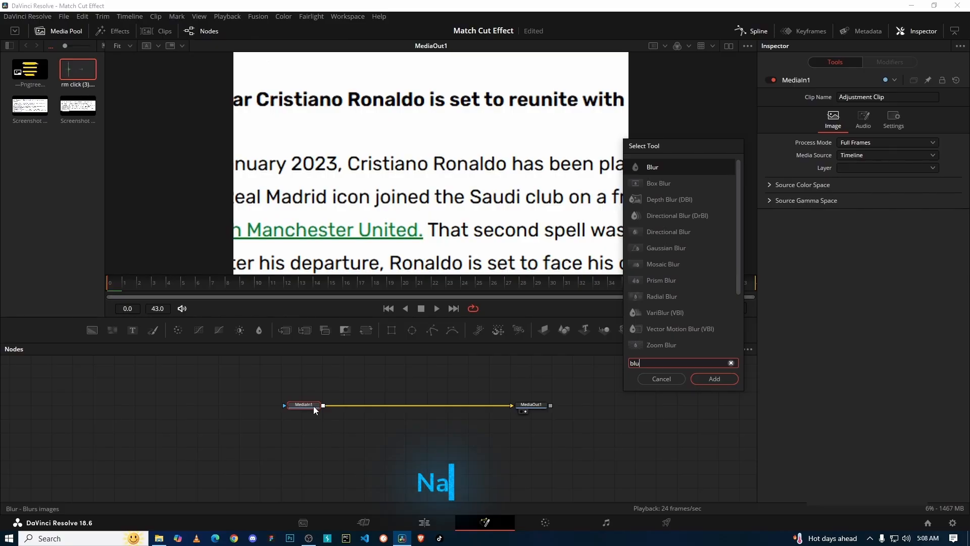
{"action": "type", "text": "r"}
{"action": "key", "text": "Return"}
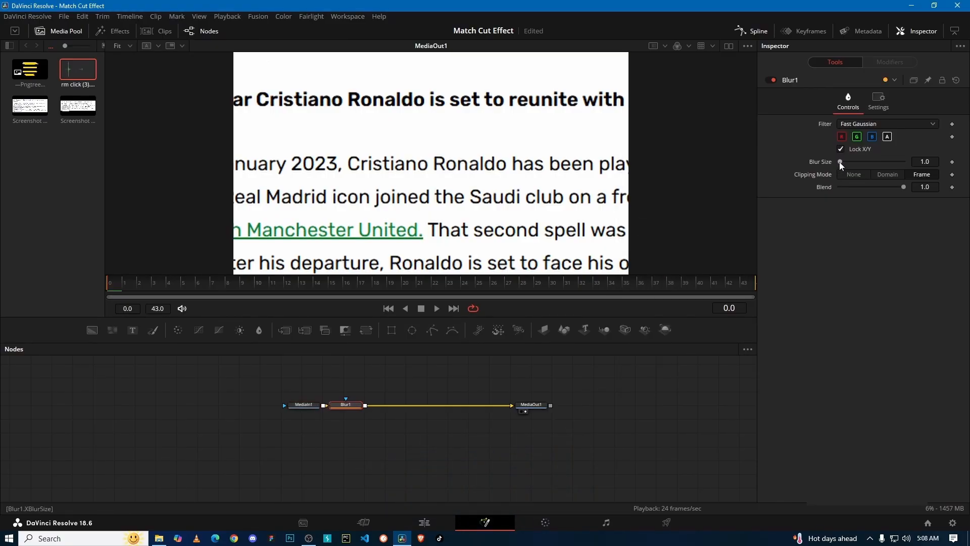
{"action": "left_click_drag", "start_coordinate": [840, 162], "coordinate": [848, 161]}
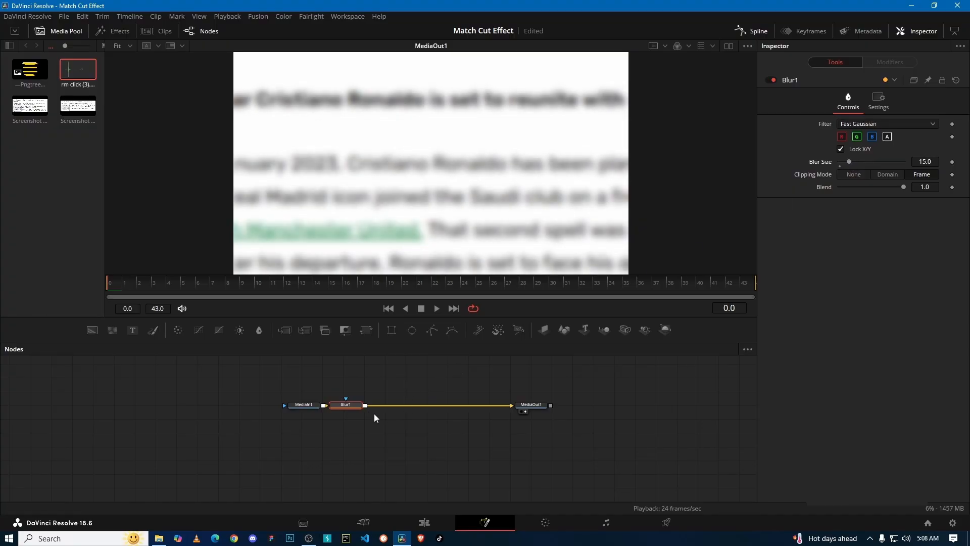
Step: Mask the Blur node with an inverted ellipse fitted around the name in the middle text line, with a soft edge of about 0.167
{"action": "left_click", "coordinate": [415, 330]}
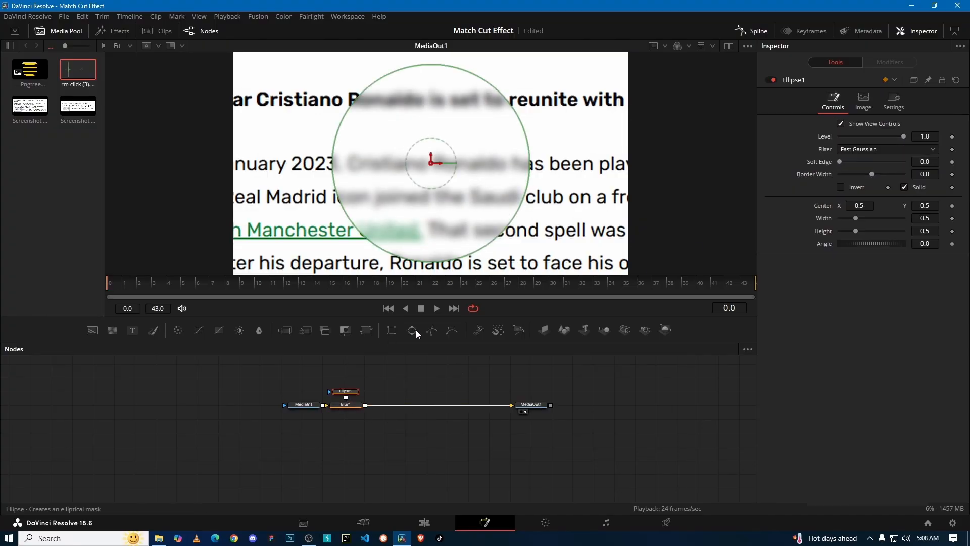
{"action": "left_click", "coordinate": [841, 187]}
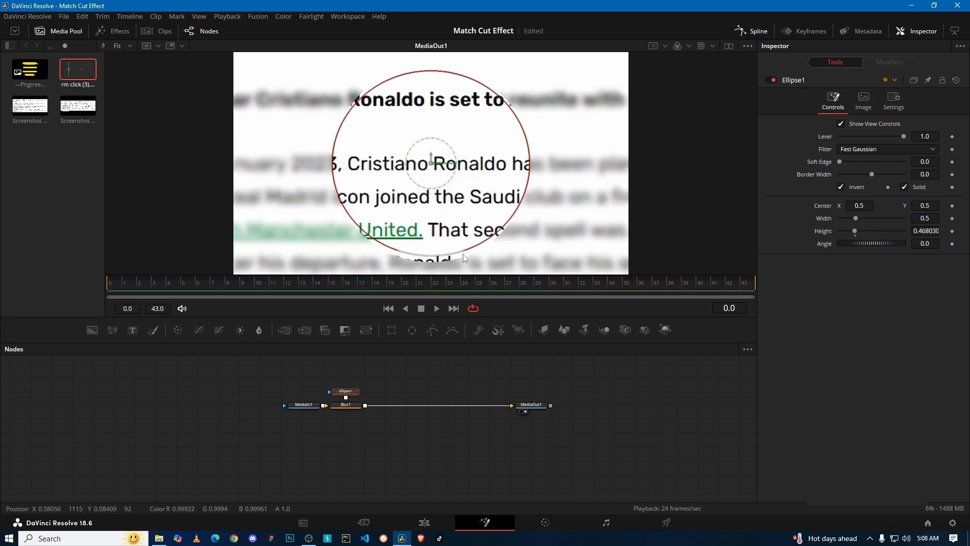
{"action": "left_click_drag", "start_coordinate": [462, 253], "coordinate": [469, 207]}
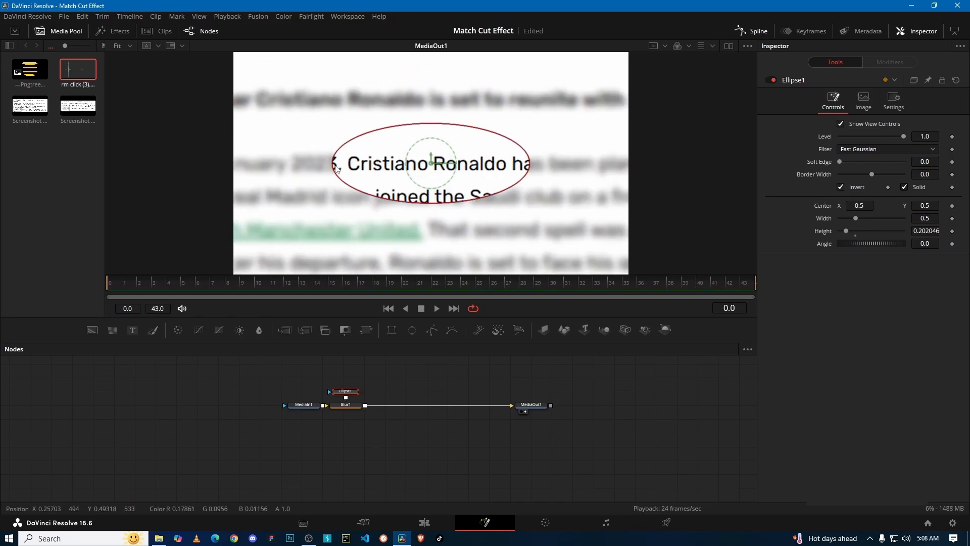
{"action": "left_click_drag", "start_coordinate": [336, 168], "coordinate": [349, 167]}
{"action": "left_click_drag", "start_coordinate": [421, 203], "coordinate": [461, 189]}
{"action": "left_click_drag", "start_coordinate": [839, 162], "coordinate": [893, 164]}
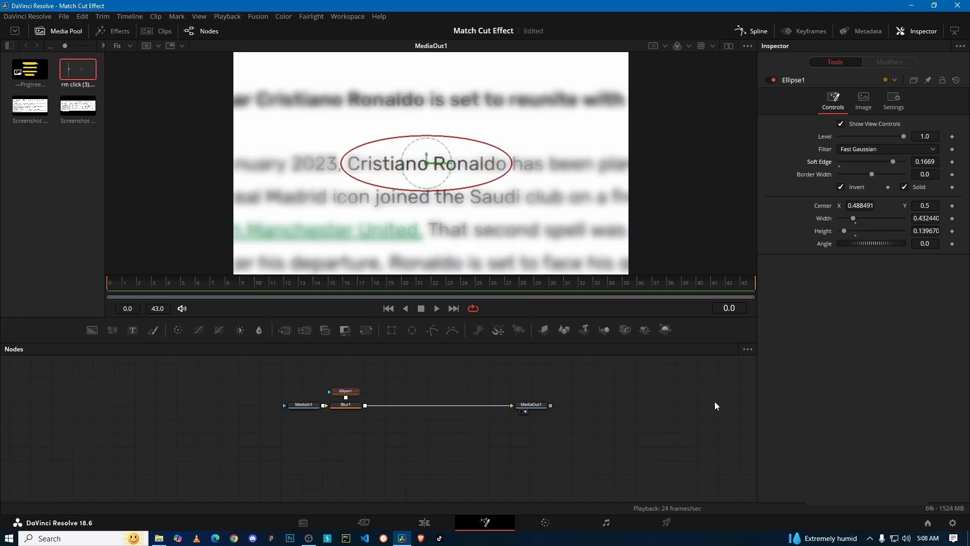
Step: Add a Film Grain node between Blur1 and MediaOut1
{"action": "left_click", "coordinate": [313, 409]}
{"action": "key", "text": "shift+space"}
{"action": "type", "text": "f"}
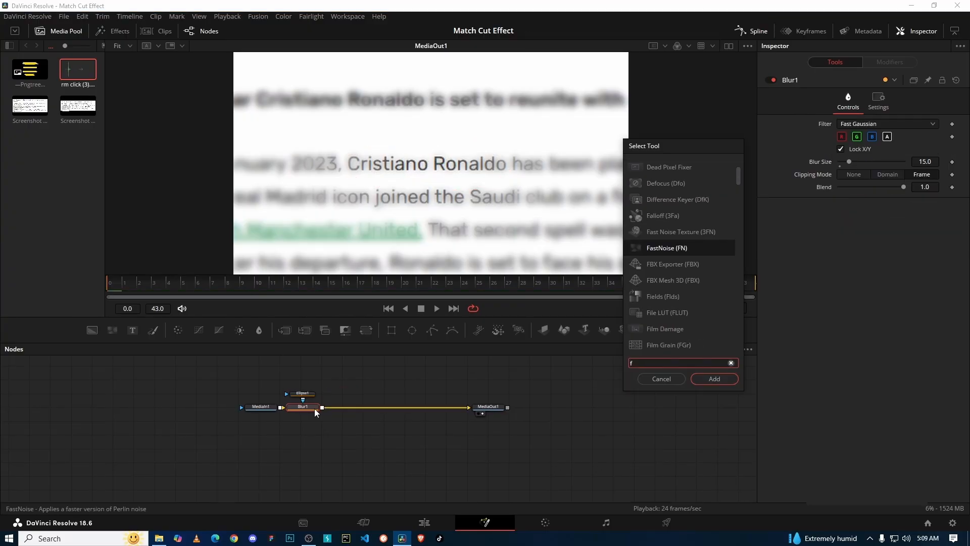
{"action": "type", "text": "ilm"}
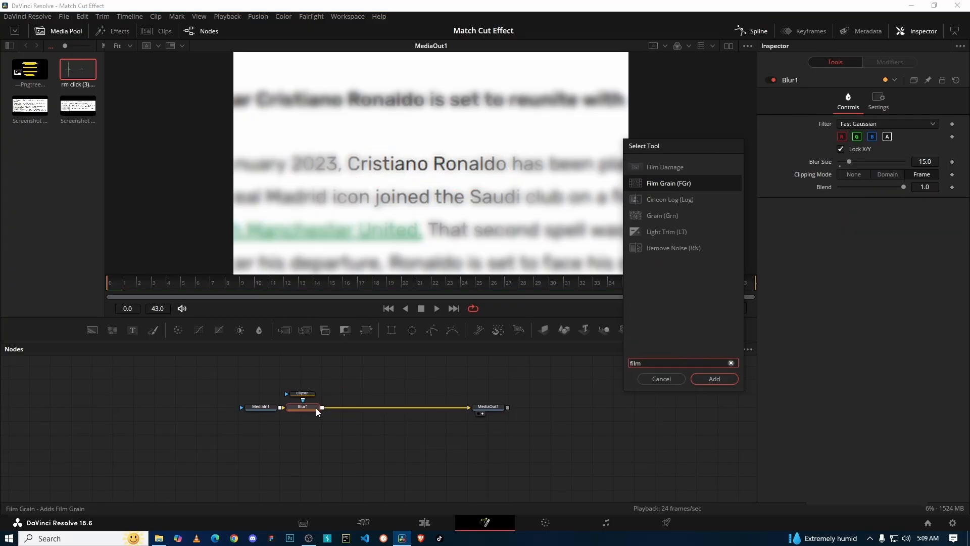
{"action": "key", "text": "Return"}
{"action": "left_click", "coordinate": [610, 429]}
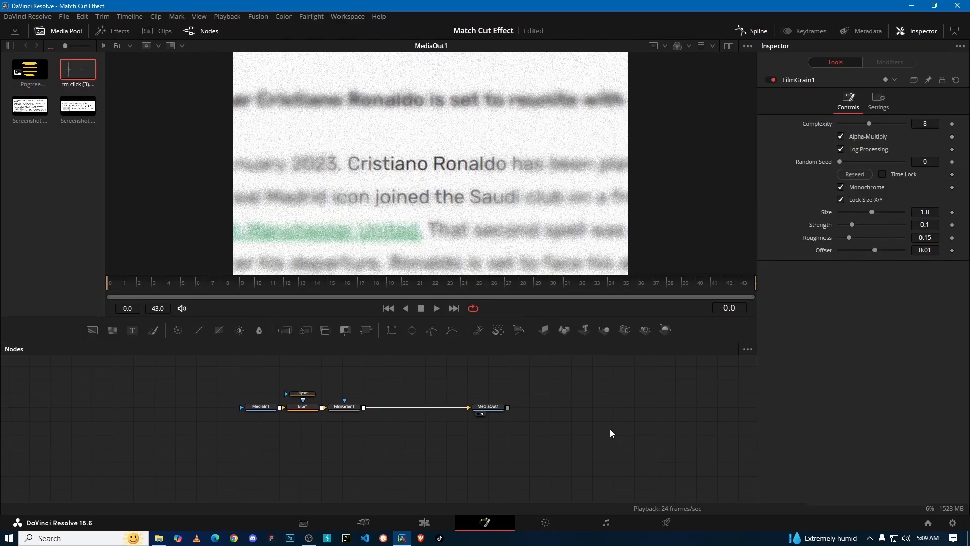
Step: Place the yellow highlight PNG on Video 4 from the timeline start in the Edit page and trim it to the sequence length
{"action": "left_click", "coordinate": [424, 523]}
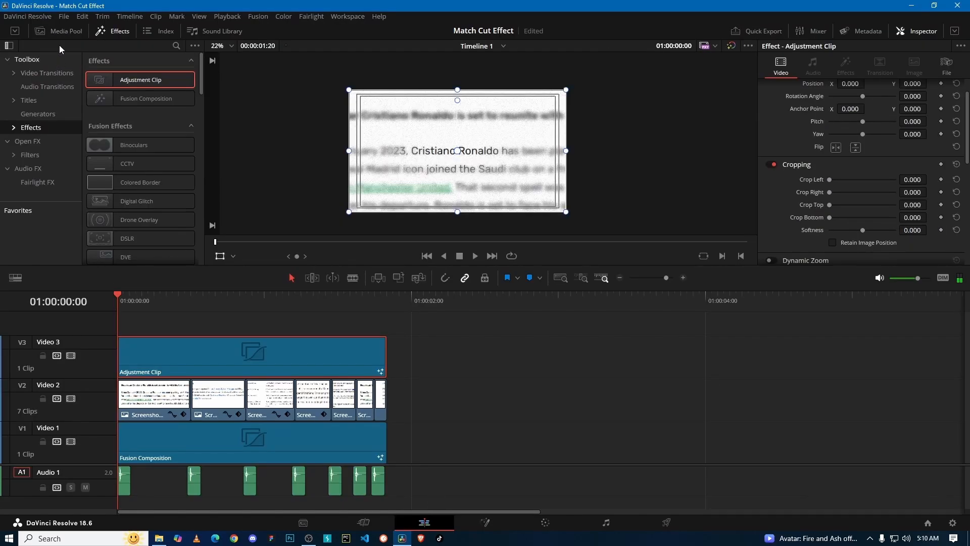
{"action": "left_click_drag", "start_coordinate": [42, 89], "coordinate": [220, 219]}
{"action": "left_click_drag", "start_coordinate": [18, 90], "coordinate": [117, 302]}
{"action": "left_click", "coordinate": [852, 298]}
{"action": "left_click_drag", "start_coordinate": [852, 298], "coordinate": [386, 298]}
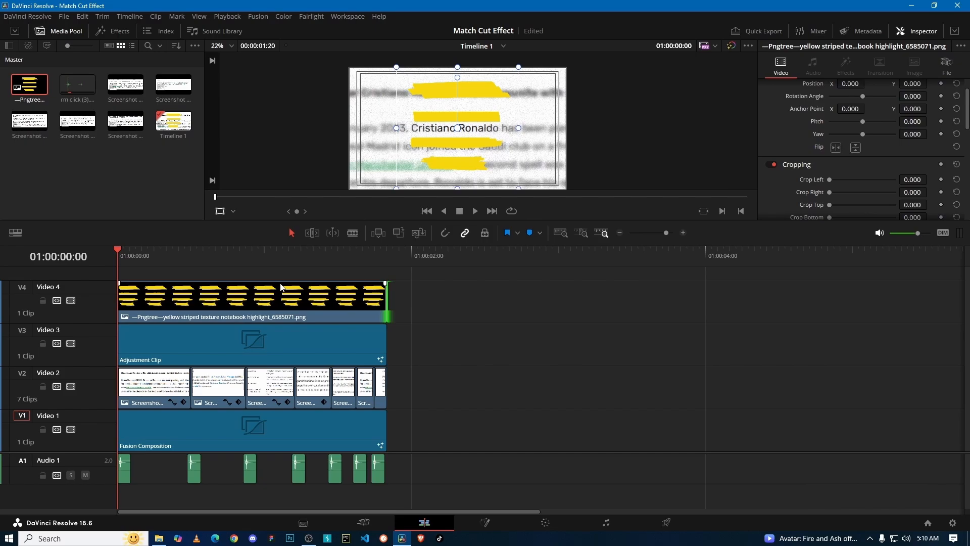
Step: Open the highlight clip in Fusion and mask the third yellow stroke with a rectangle about 0.79 wide and 0.118 high
{"action": "left_click", "coordinate": [223, 307]}
{"action": "right_click", "coordinate": [222, 307]}
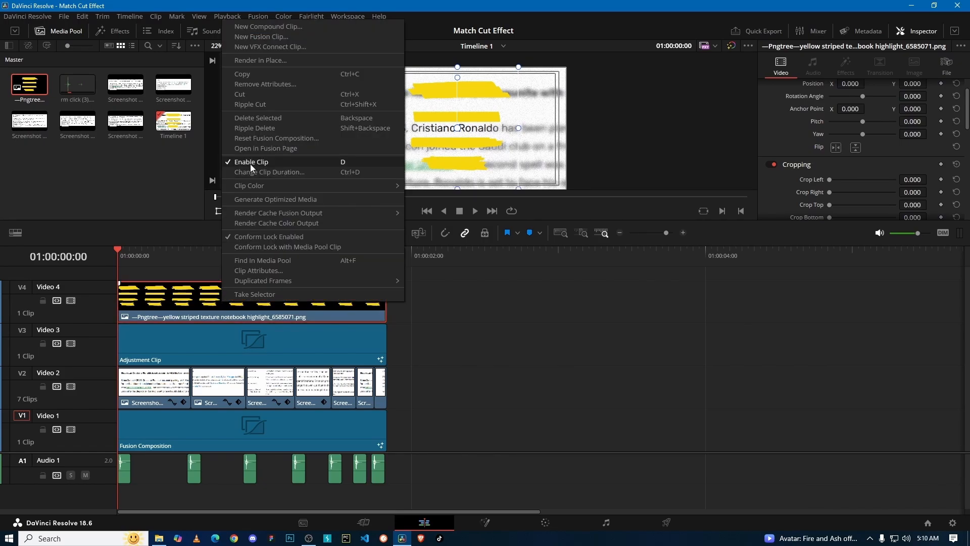
{"action": "left_click", "coordinate": [277, 148]}
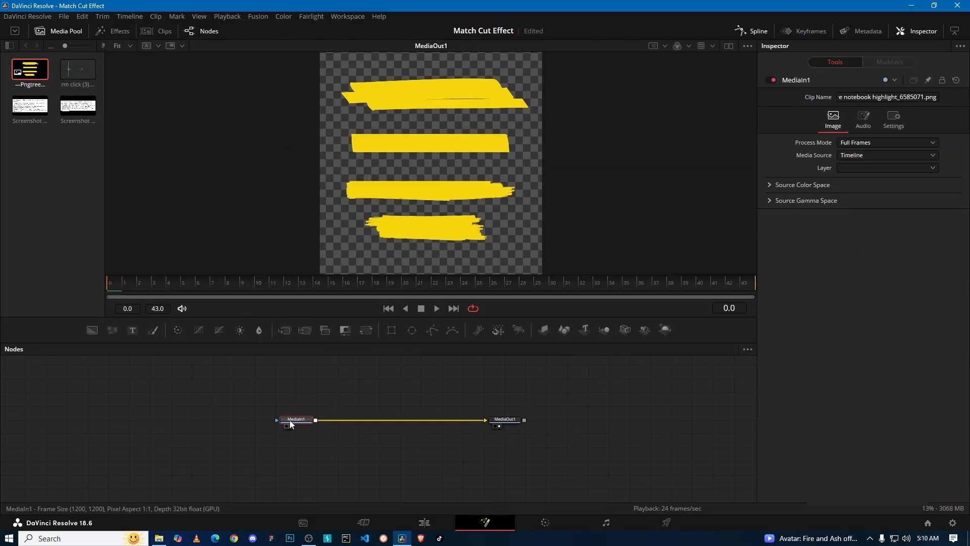
{"action": "left_click", "coordinate": [393, 330]}
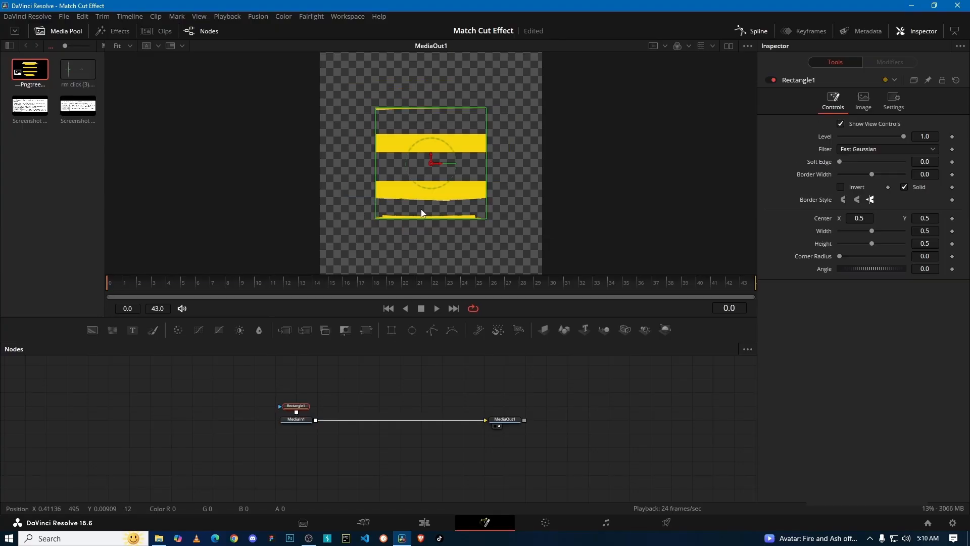
{"action": "left_click_drag", "start_coordinate": [493, 170], "coordinate": [535, 168]}
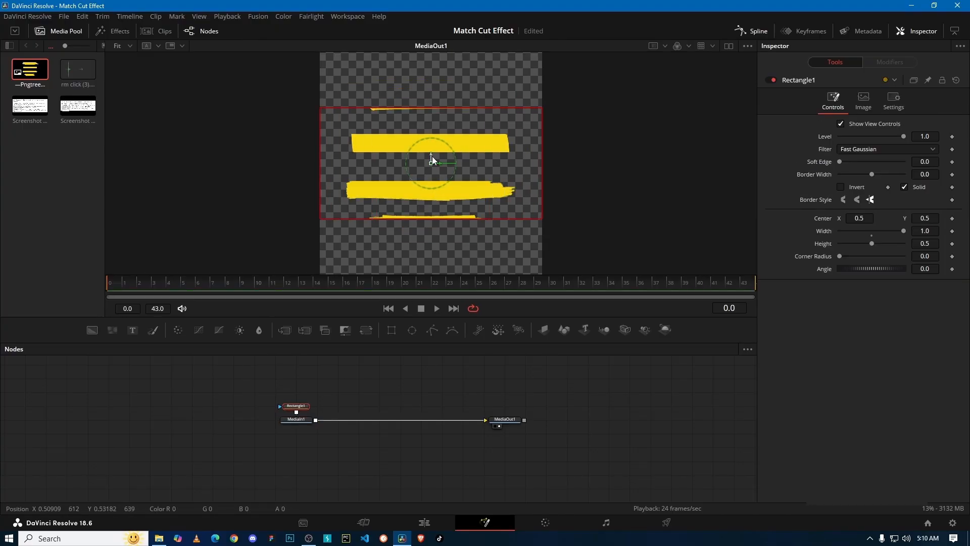
{"action": "left_click_drag", "start_coordinate": [432, 156], "coordinate": [417, 192]}
{"action": "left_click_drag", "start_coordinate": [426, 255], "coordinate": [431, 184]}
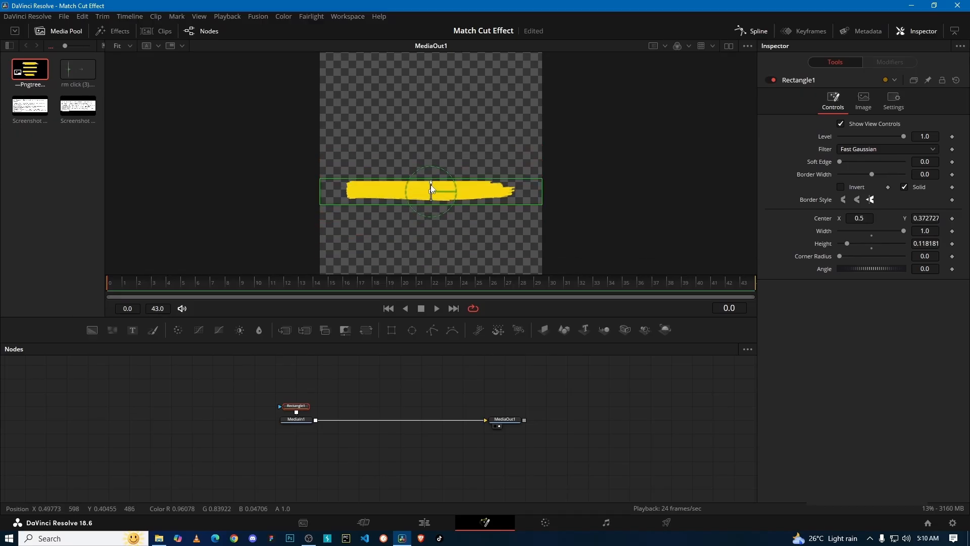
{"action": "left_click_drag", "start_coordinate": [319, 194], "coordinate": [342, 193]}
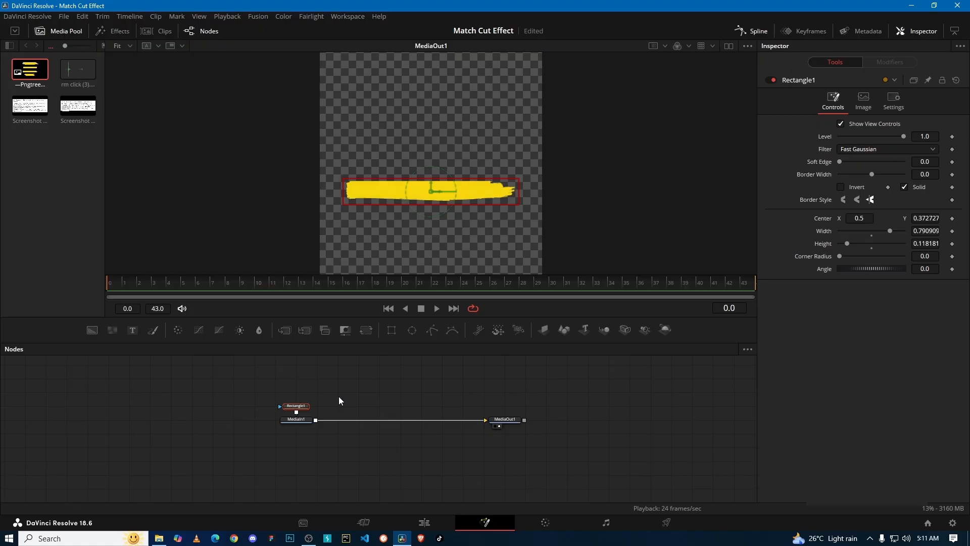
Step: Fit the yellow stroke over "Cristiano Ronaldo" in the Edit page at position X -7.946, Y 125.149, and save the project
{"action": "left_click", "coordinate": [426, 522]}
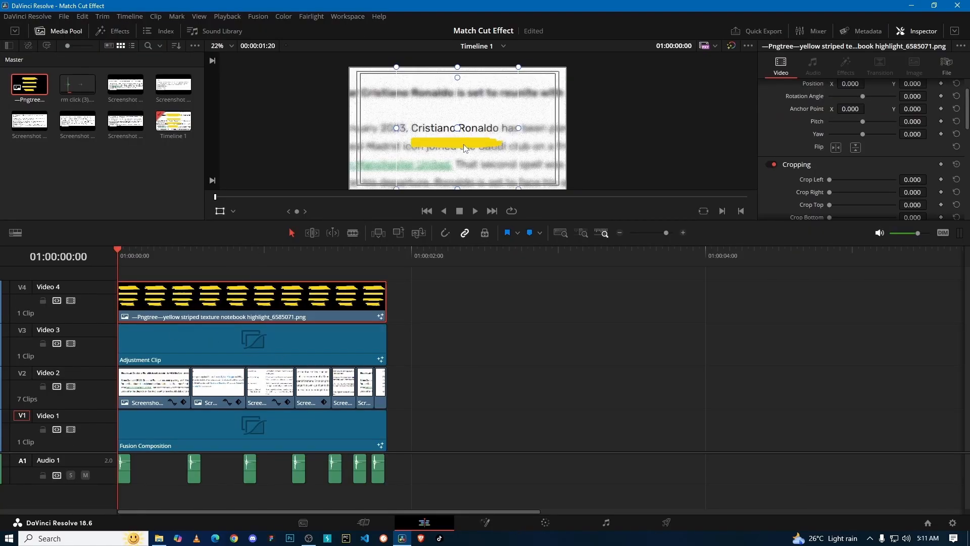
{"action": "left_click_drag", "start_coordinate": [465, 148], "coordinate": [466, 132]}
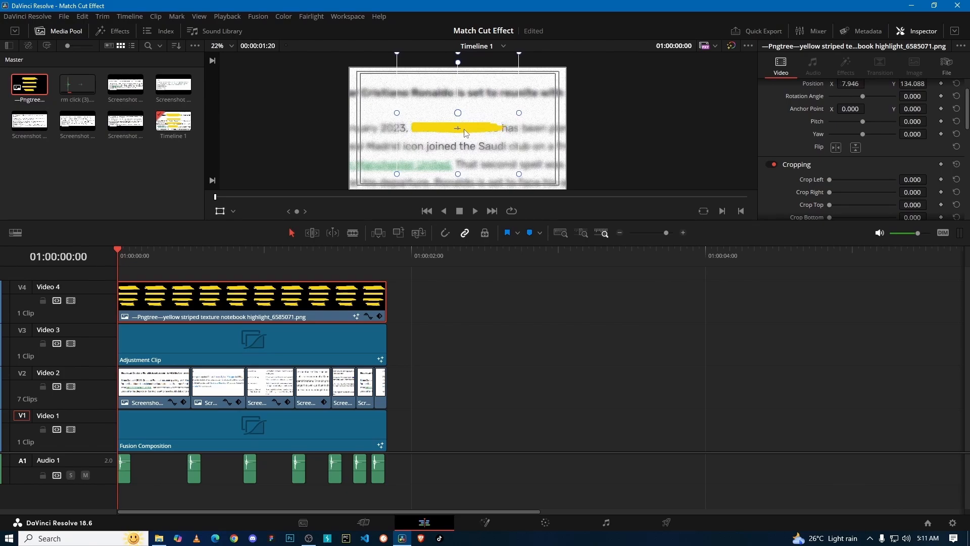
{"action": "left_click_drag", "start_coordinate": [519, 113], "coordinate": [451, 130]}
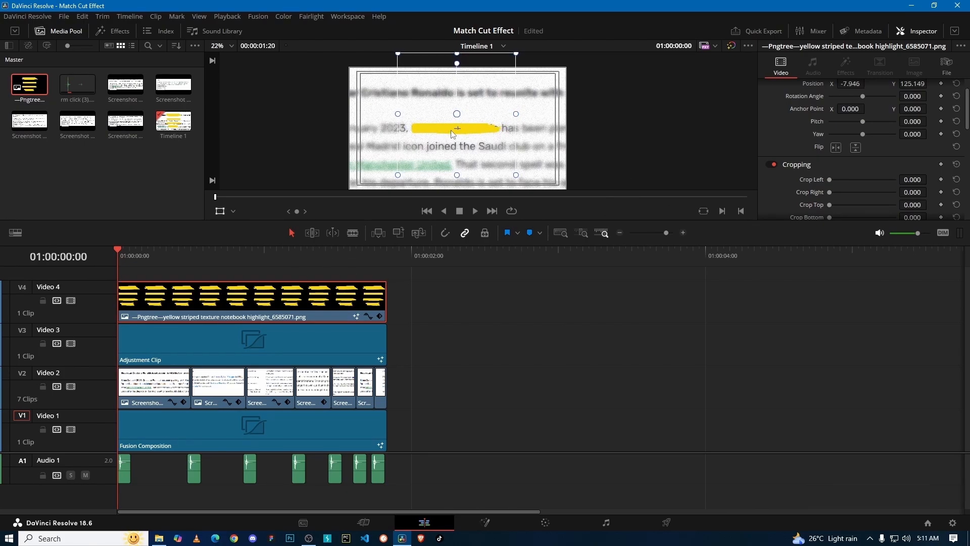
{"action": "key", "text": "ctrl+s"}
Step: Set the highlight clip's composite mode to Darken and check it along the timeline
{"action": "left_click_drag", "start_coordinate": [274, 220], "coordinate": [274, 255]}
{"action": "scroll", "coordinate": [240, 374], "scroll_direction": "up", "scroll_amount": 2}
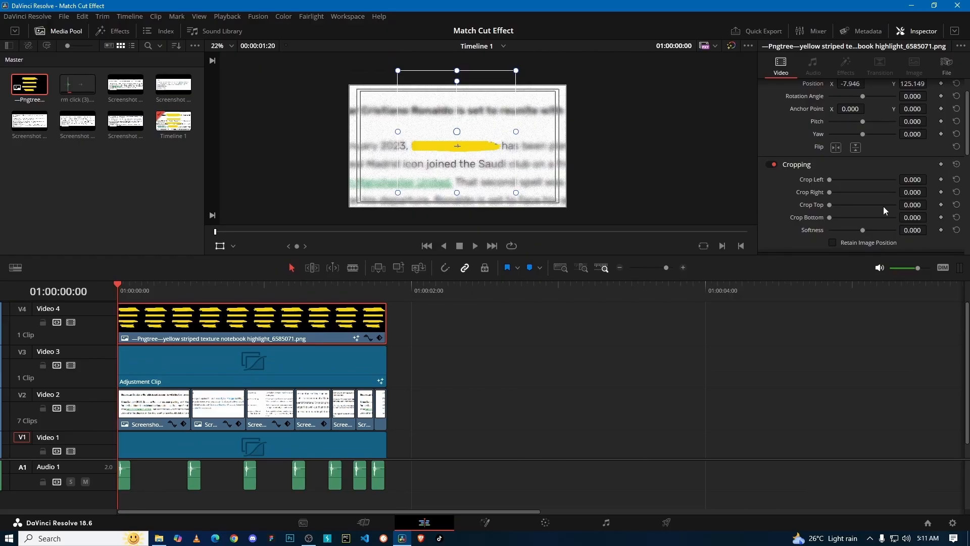
{"action": "scroll", "coordinate": [864, 209], "scroll_direction": "down", "scroll_amount": 5}
{"action": "left_click", "coordinate": [856, 168]}
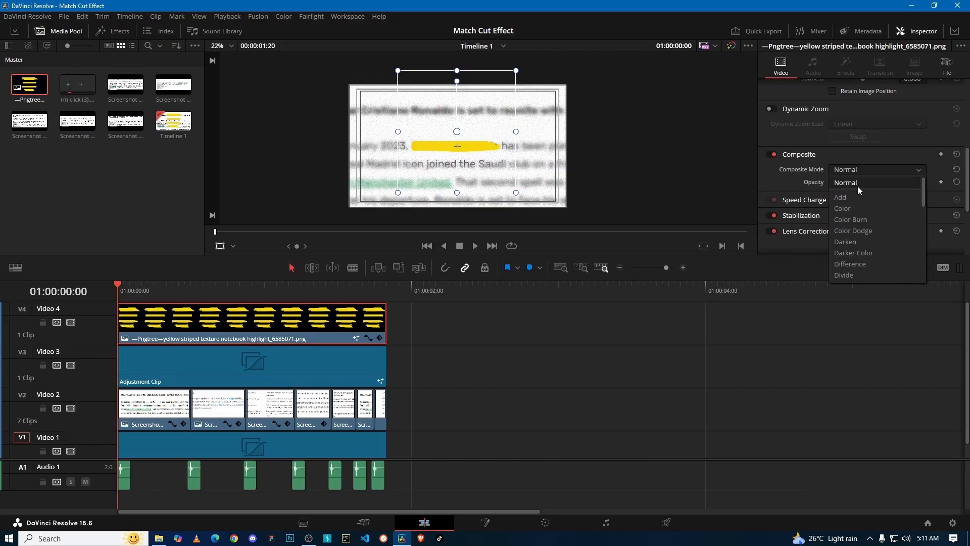
{"action": "left_click", "coordinate": [854, 243]}
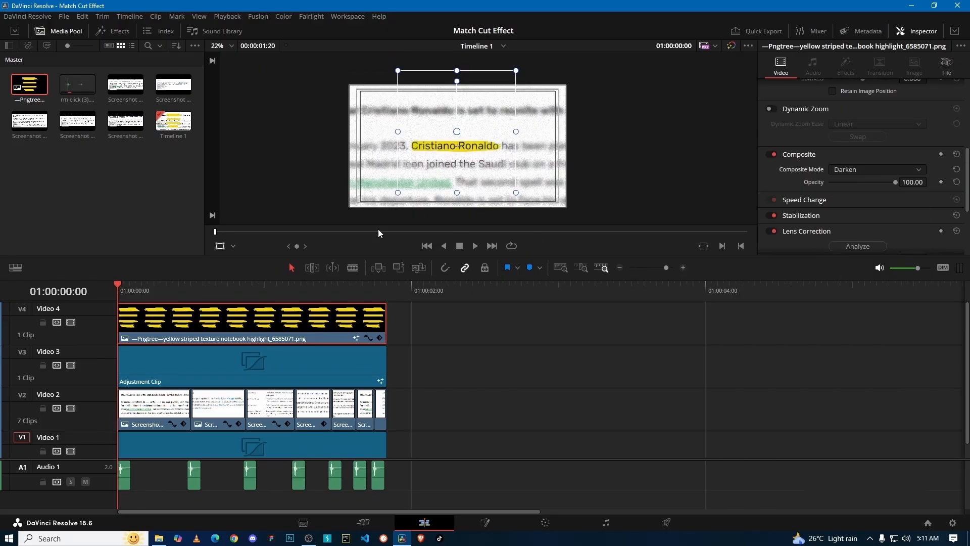
{"action": "left_click", "coordinate": [149, 292]}
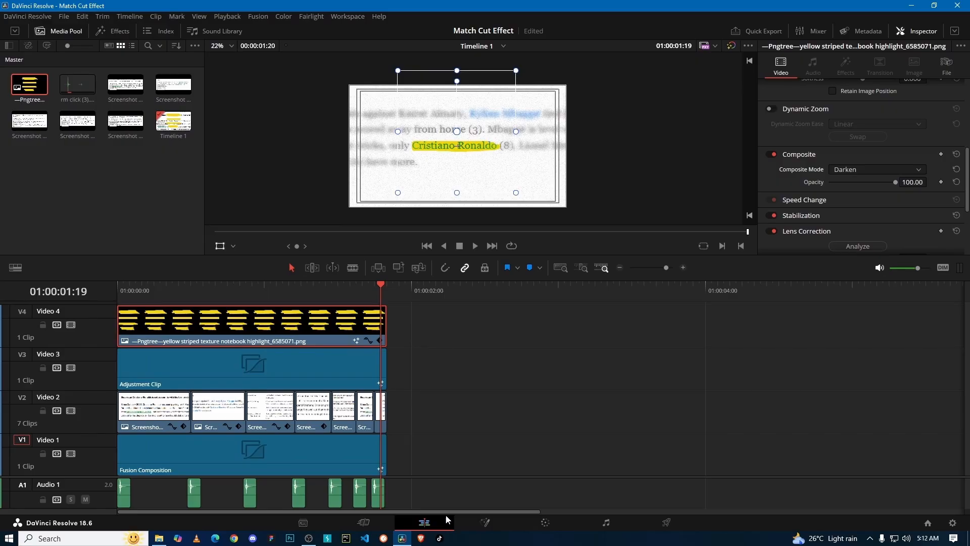
Step: Keyframe Rectangle1's Center in Fusion from X -0.275 at frame 0 to X 0.5 at frame 43
{"action": "left_click", "coordinate": [484, 523]}
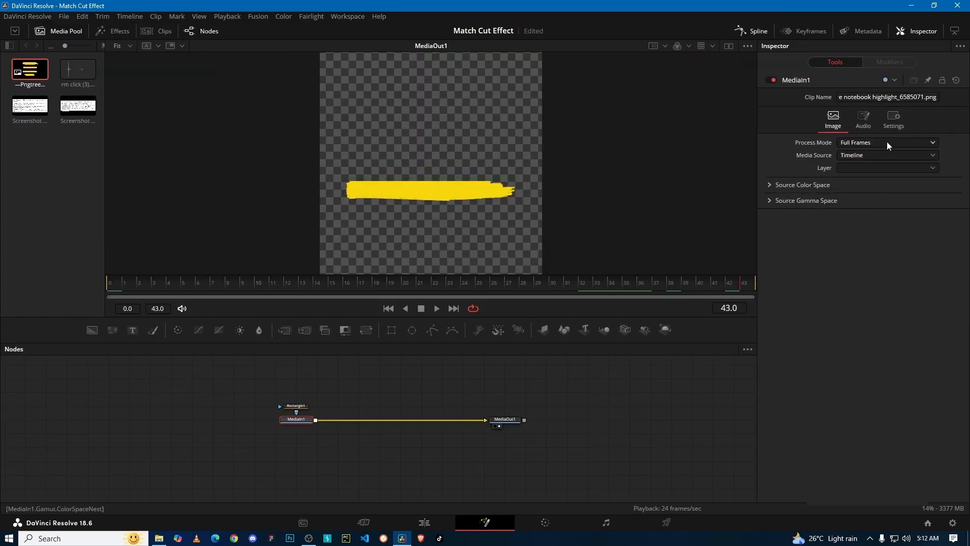
{"action": "left_click", "coordinate": [294, 405]}
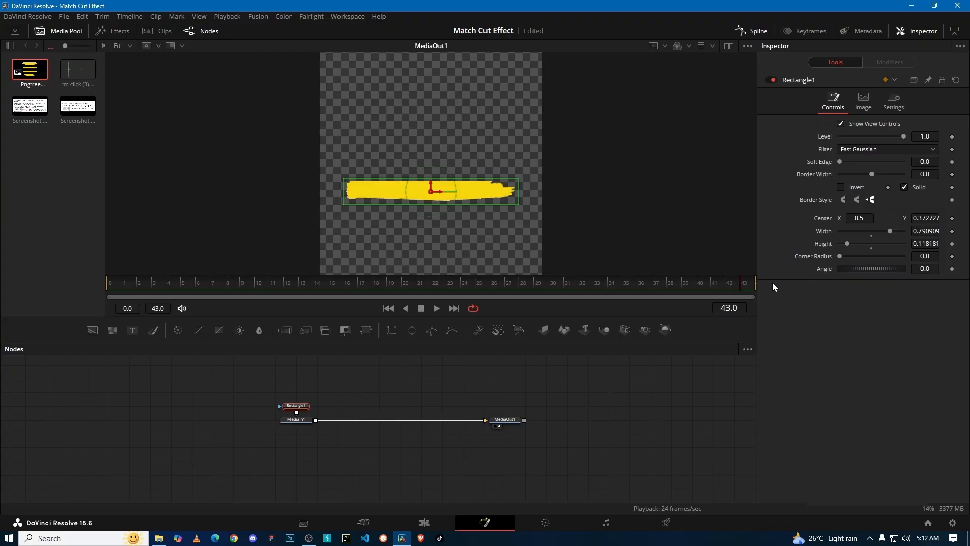
{"action": "left_click", "coordinate": [952, 219]}
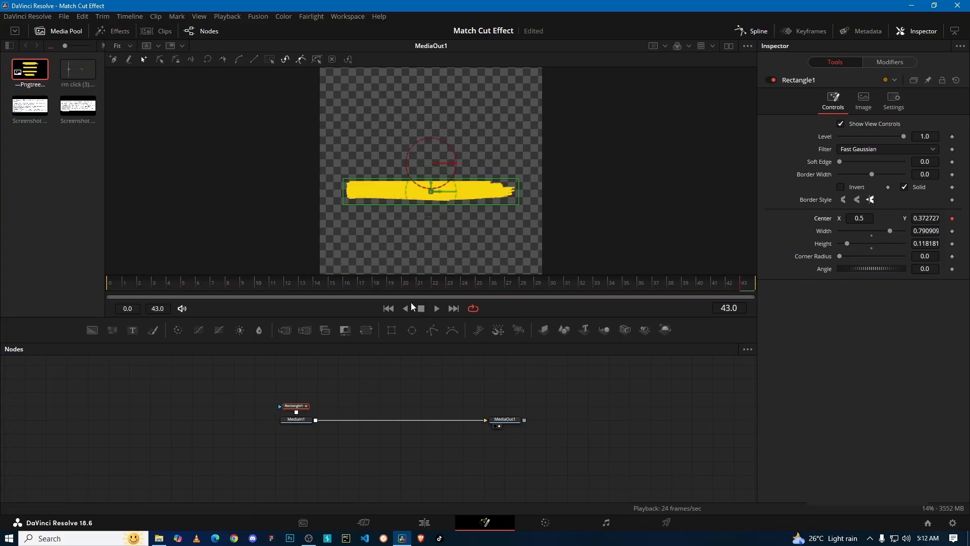
{"action": "left_click_drag", "start_coordinate": [401, 285], "coordinate": [61, 289]}
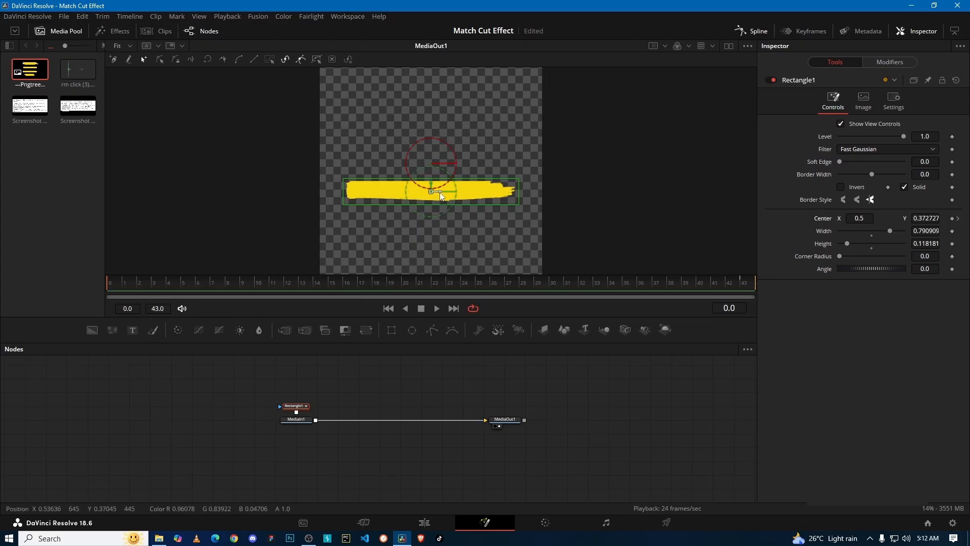
{"action": "left_click_drag", "start_coordinate": [440, 193], "coordinate": [268, 194]}
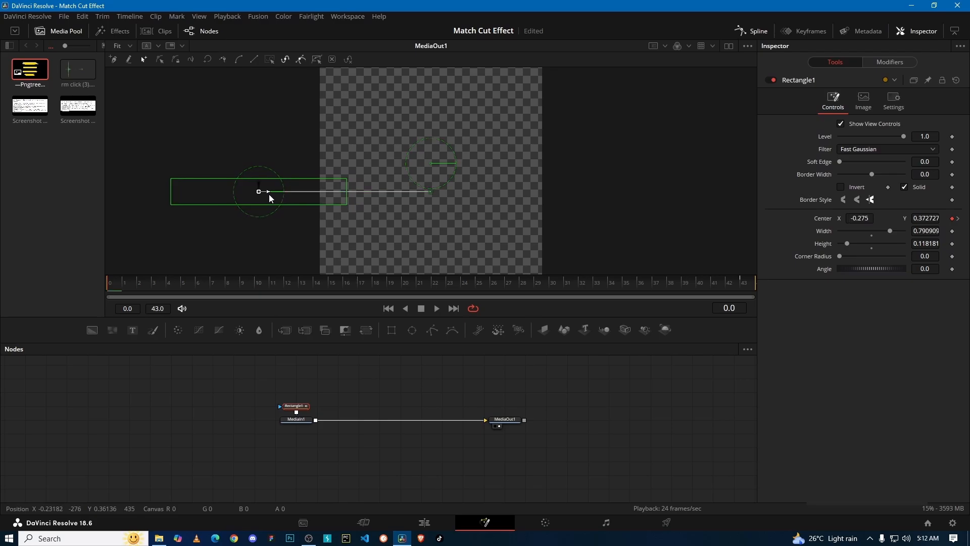
Step: Smooth Rectangle1's displacement spline, raise the first keyframe's handle for a faster start, and preview the animation
{"action": "left_click", "coordinate": [752, 31]}
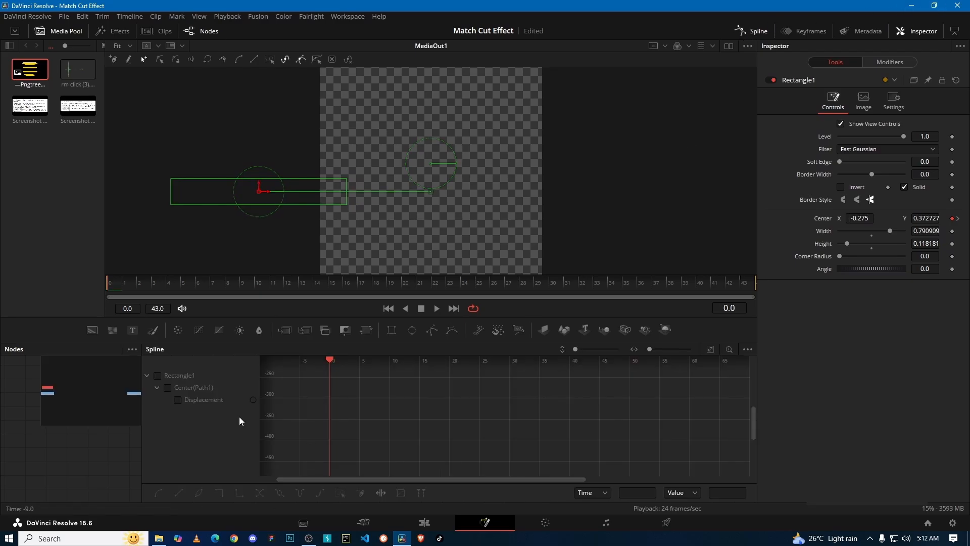
{"action": "left_click", "coordinate": [157, 376]}
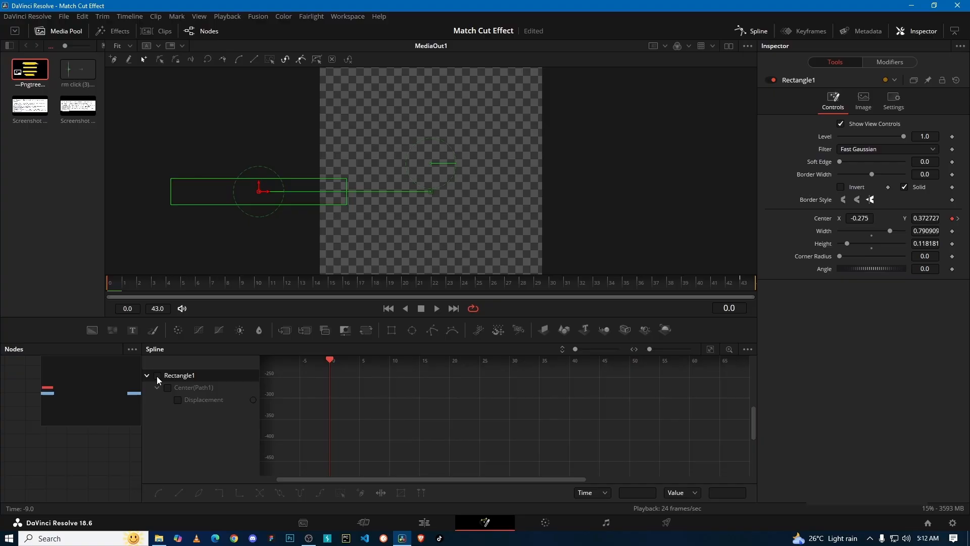
{"action": "left_click", "coordinate": [711, 349]}
{"action": "key", "text": "s"}
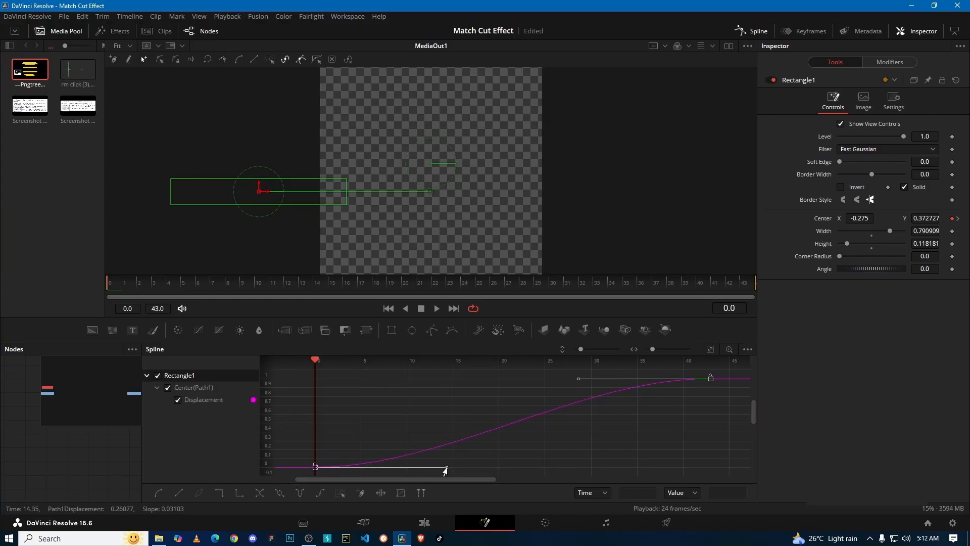
{"action": "left_click_drag", "start_coordinate": [447, 467], "coordinate": [411, 415]}
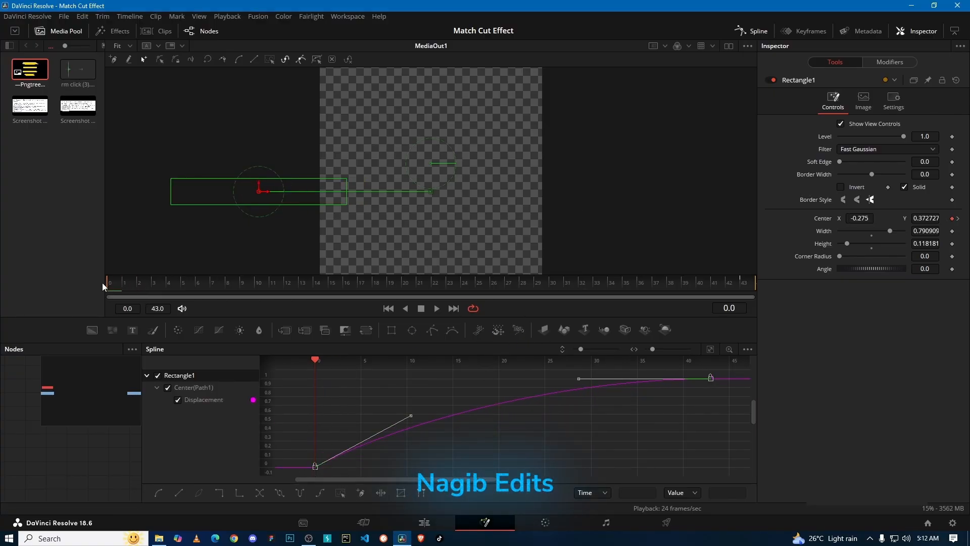
{"action": "key", "text": "space"}
Step: Close the Spline editor and play back the highlighted sequence in the Edit page
{"action": "left_click", "coordinate": [753, 30]}
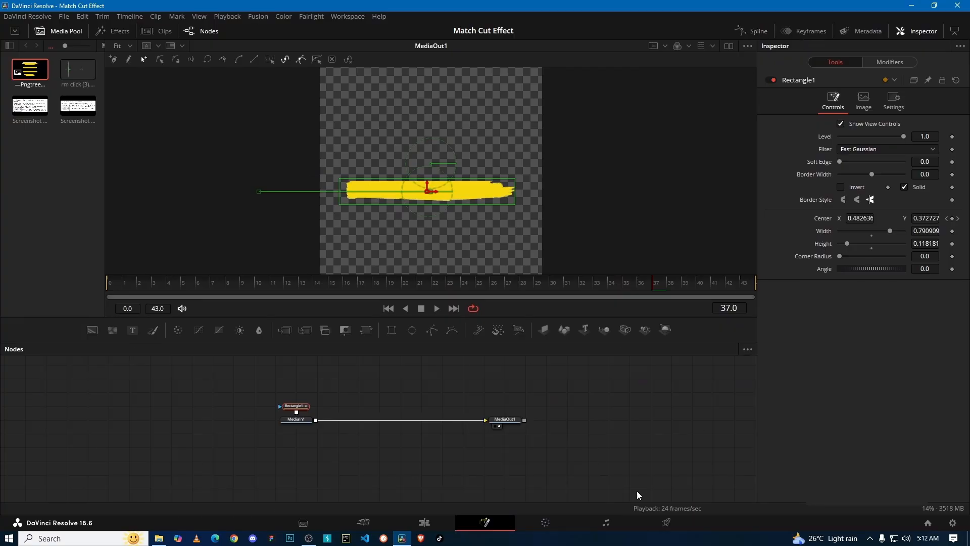
{"action": "left_click", "coordinate": [424, 522]}
{"action": "key", "text": "space"}
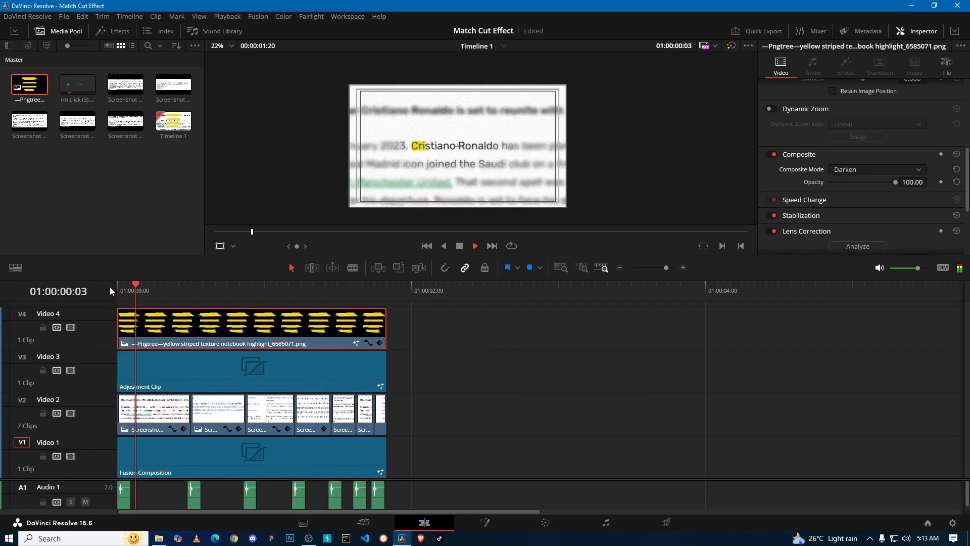